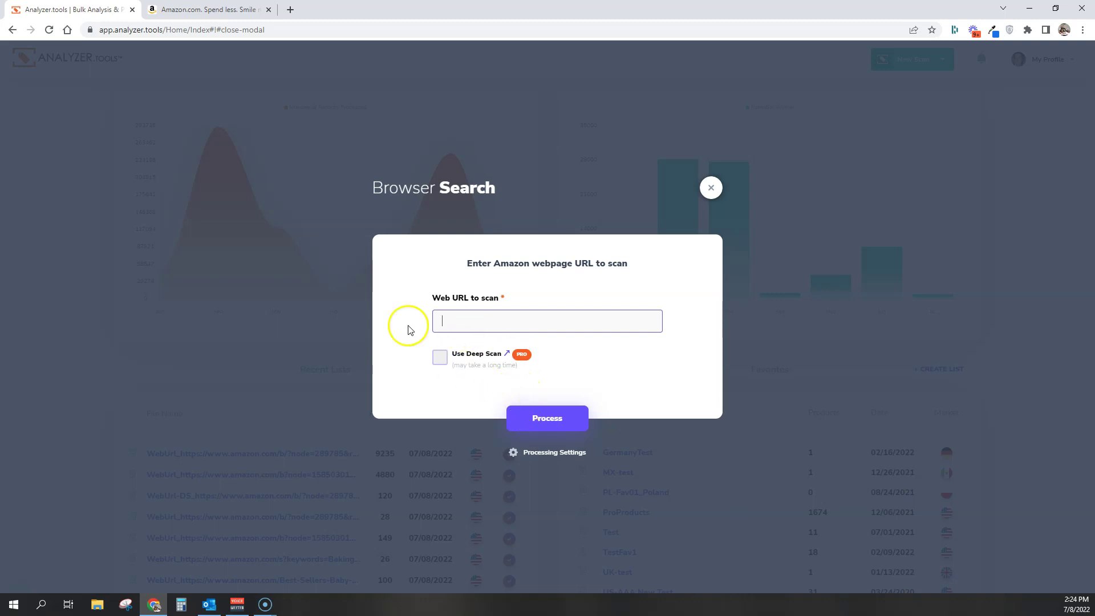
Step: Switch to the Amazon page and open its Best Sellers section
left_click(204, 9)
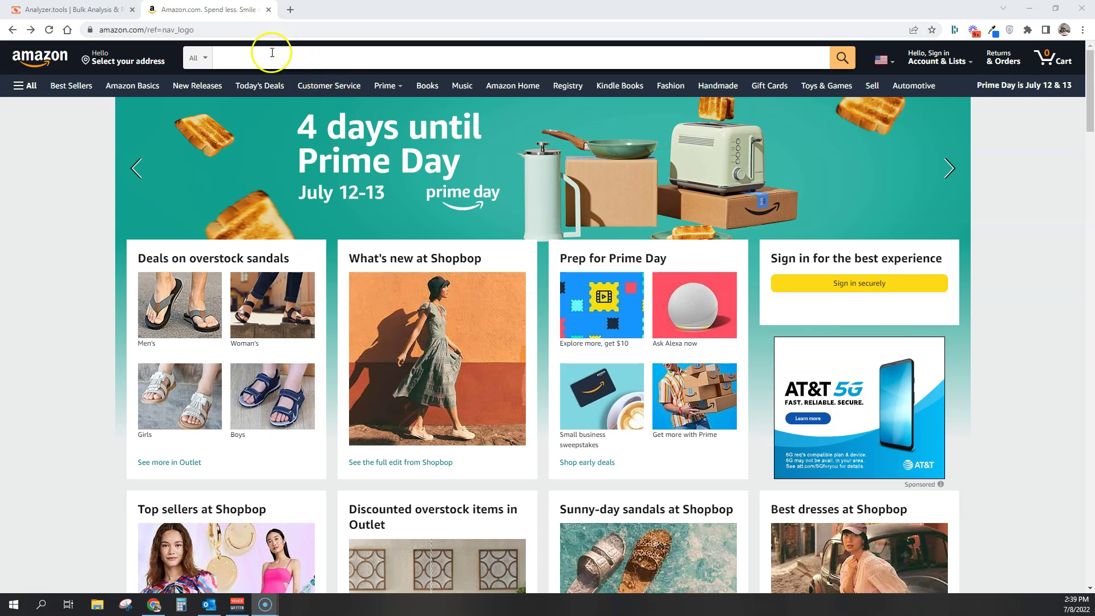
left_click(230, 58)
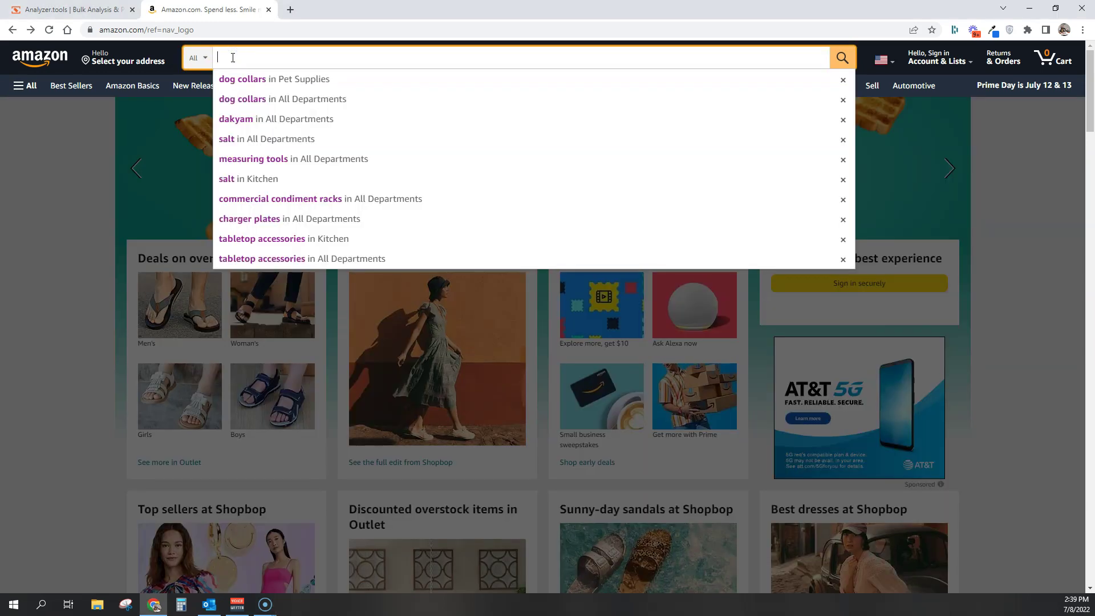
left_click(94, 144)
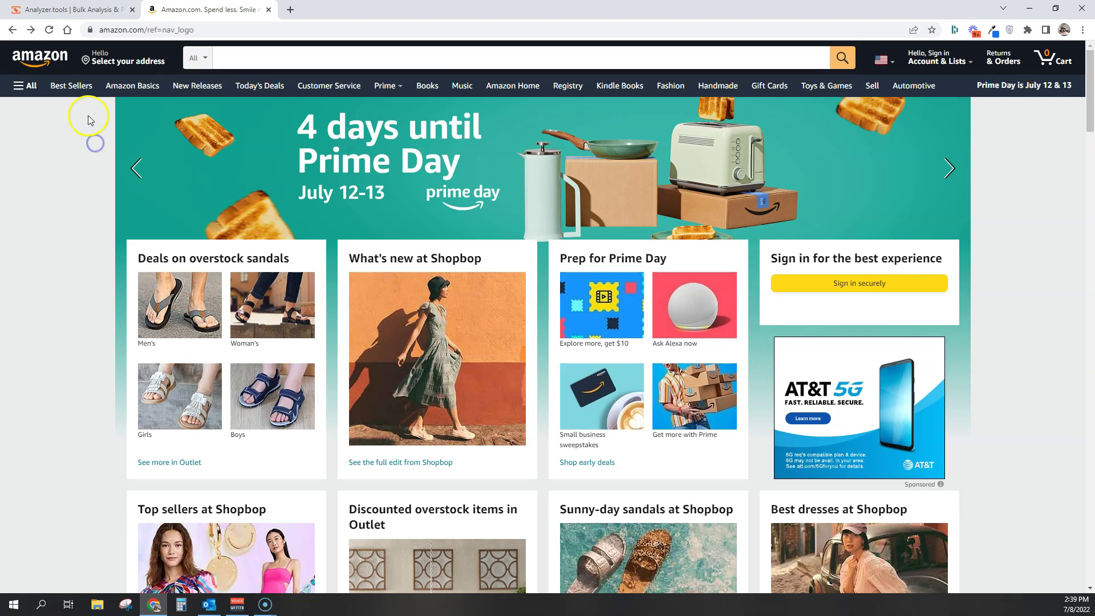
left_click(80, 86)
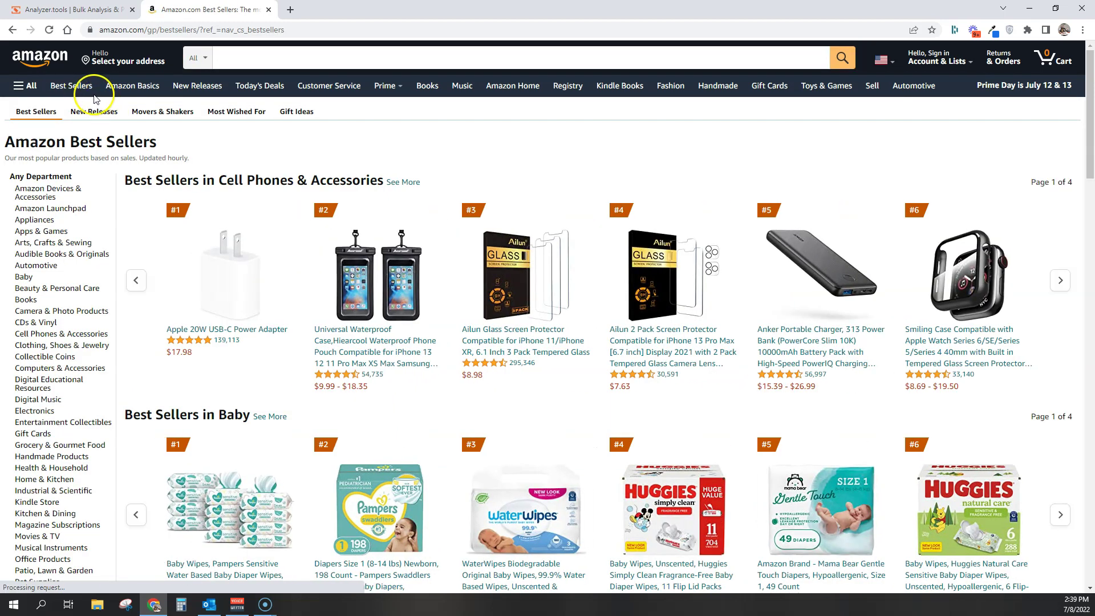
Step: Expand Amazon's full department list and open Kitchen & Dining under Home, Garden & Tools
left_click(19, 89)
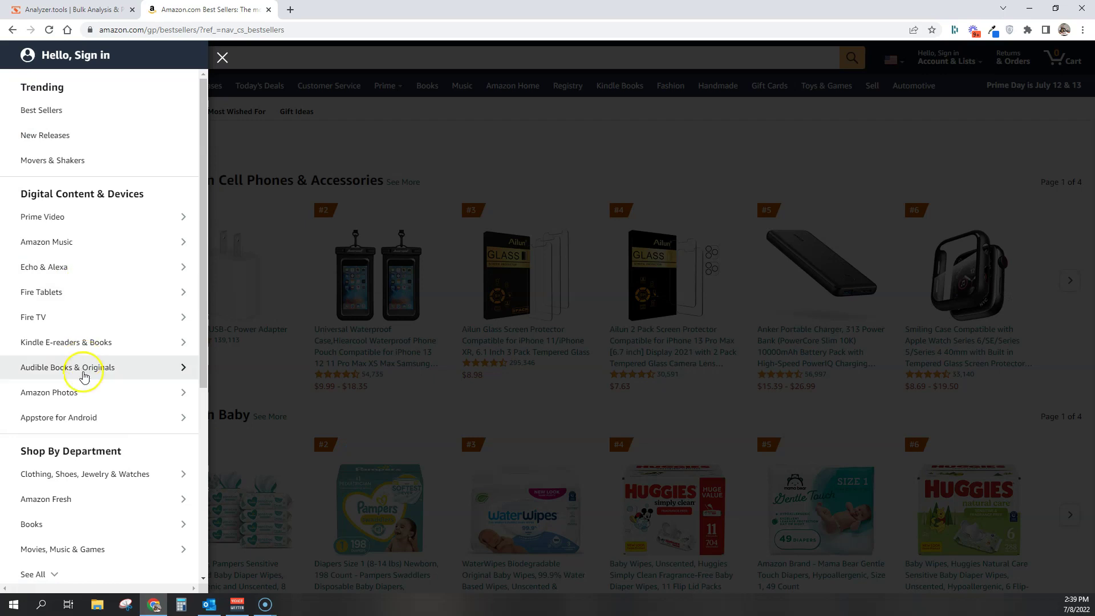
scroll(76, 344, "down", 5)
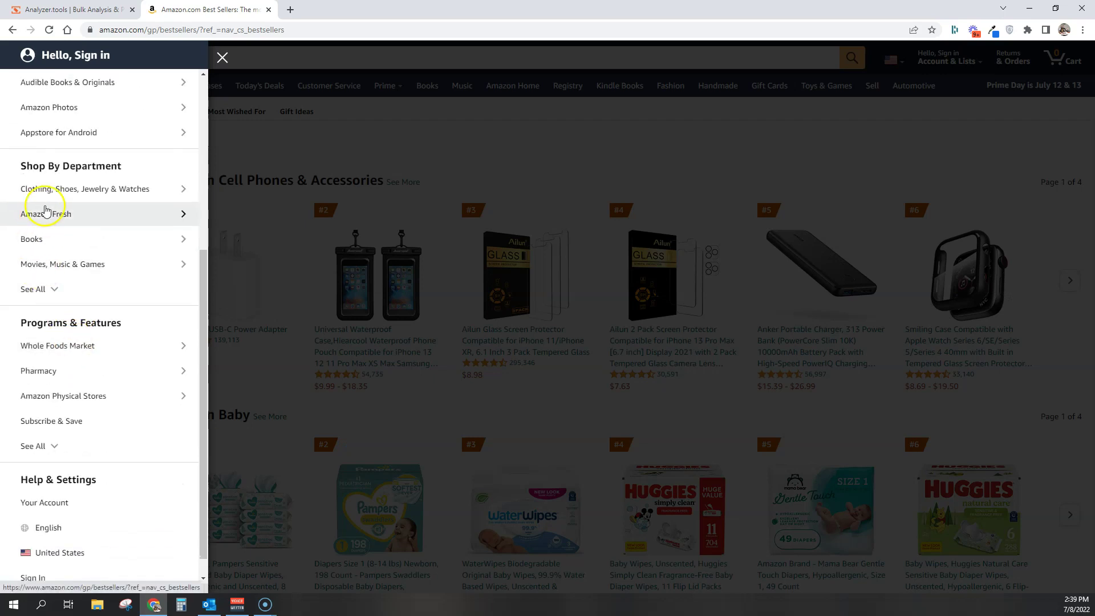
left_click(44, 289)
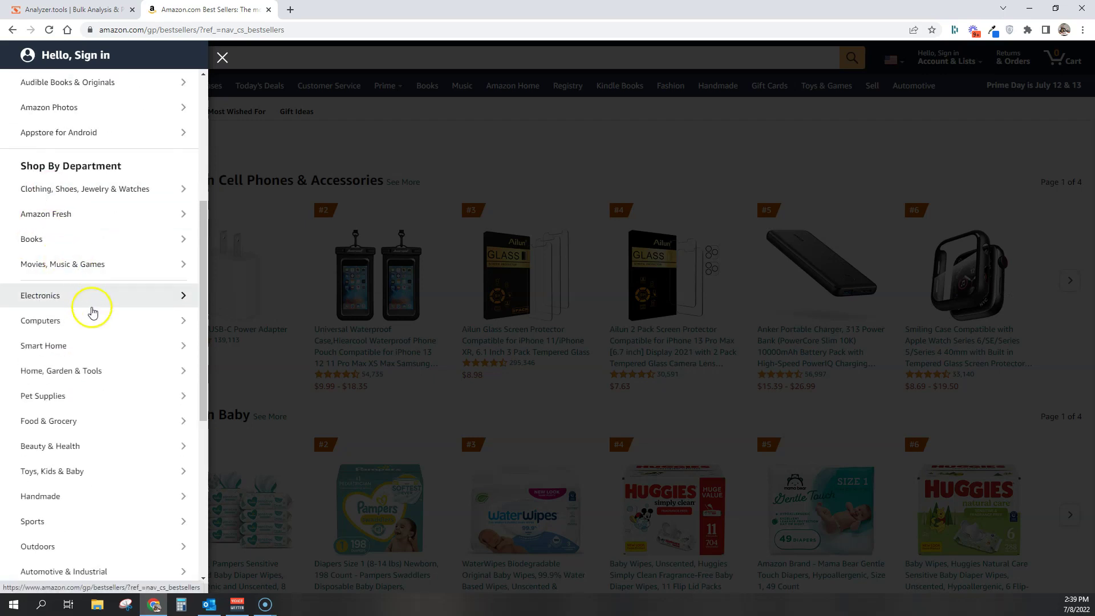
scroll(92, 312, "down", 1)
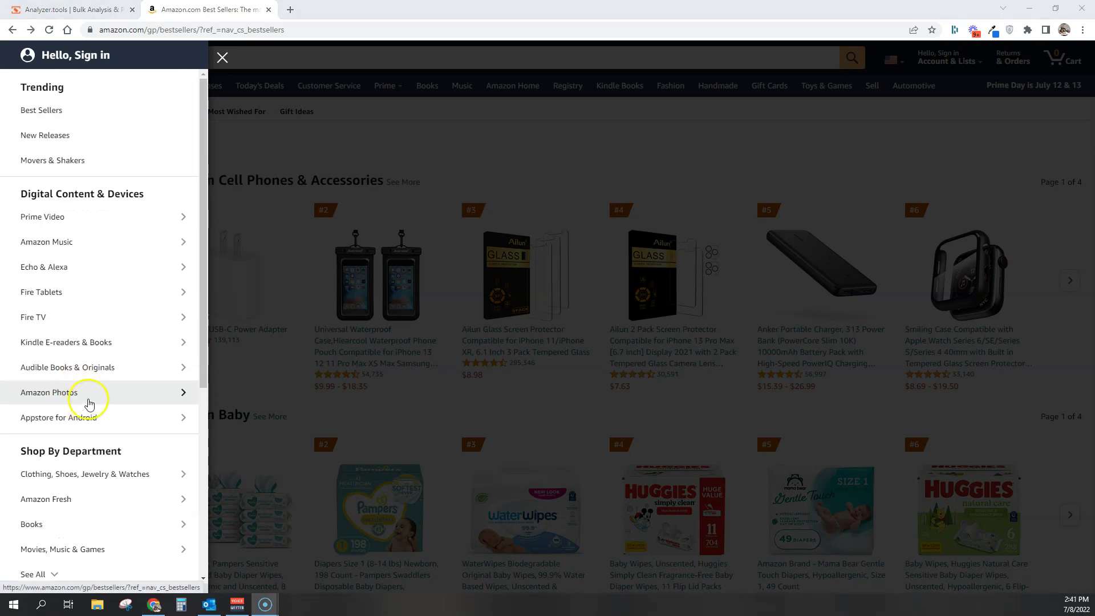
scroll(86, 404, "down", 3)
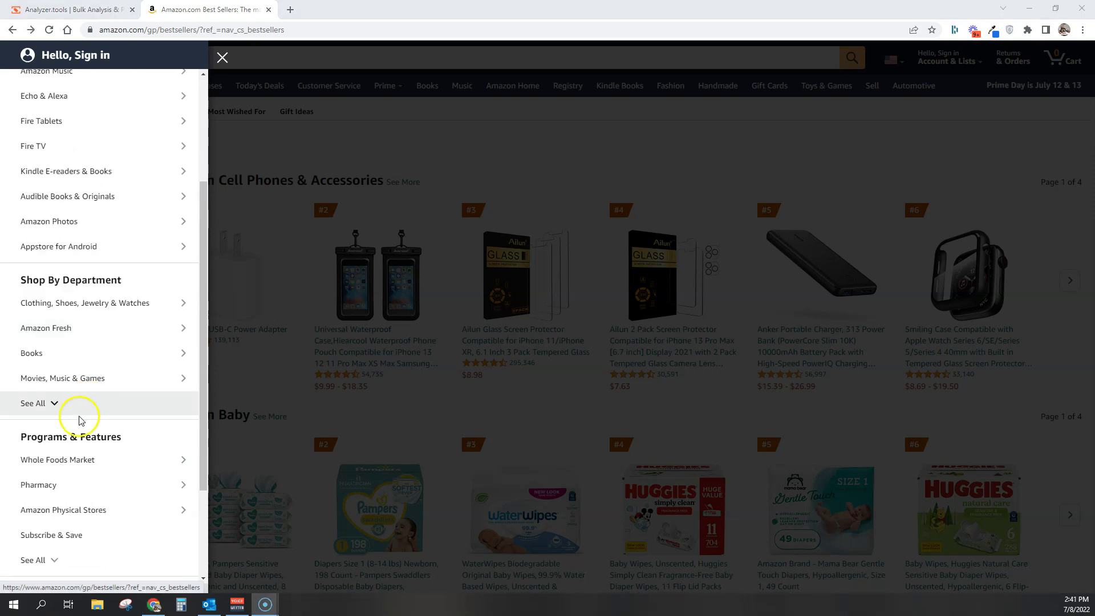
left_click(67, 406)
scroll(125, 501, "down", 2)
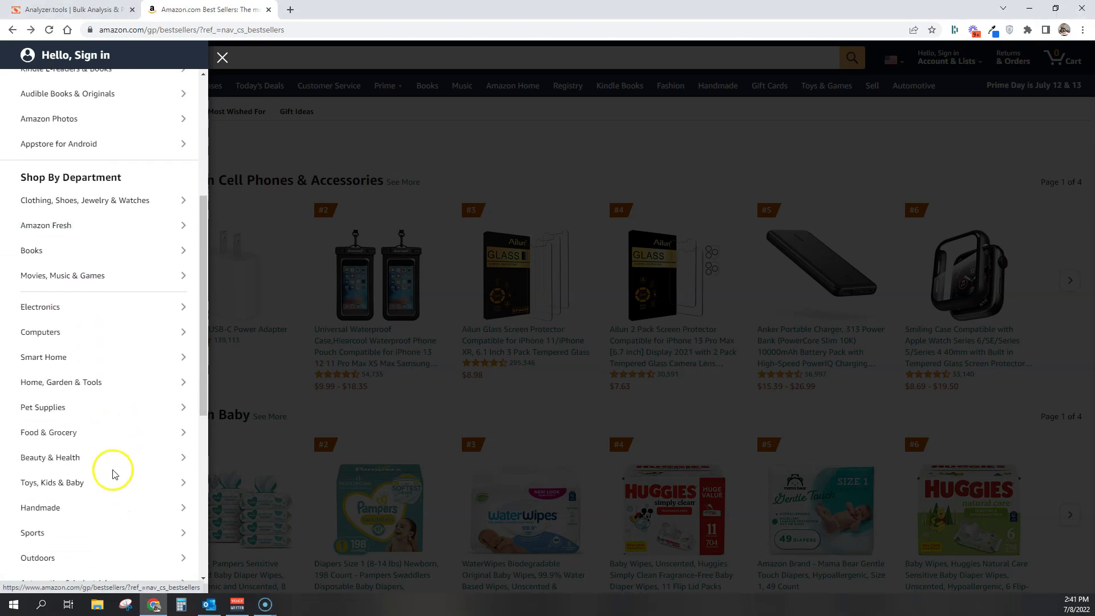
left_click(78, 380)
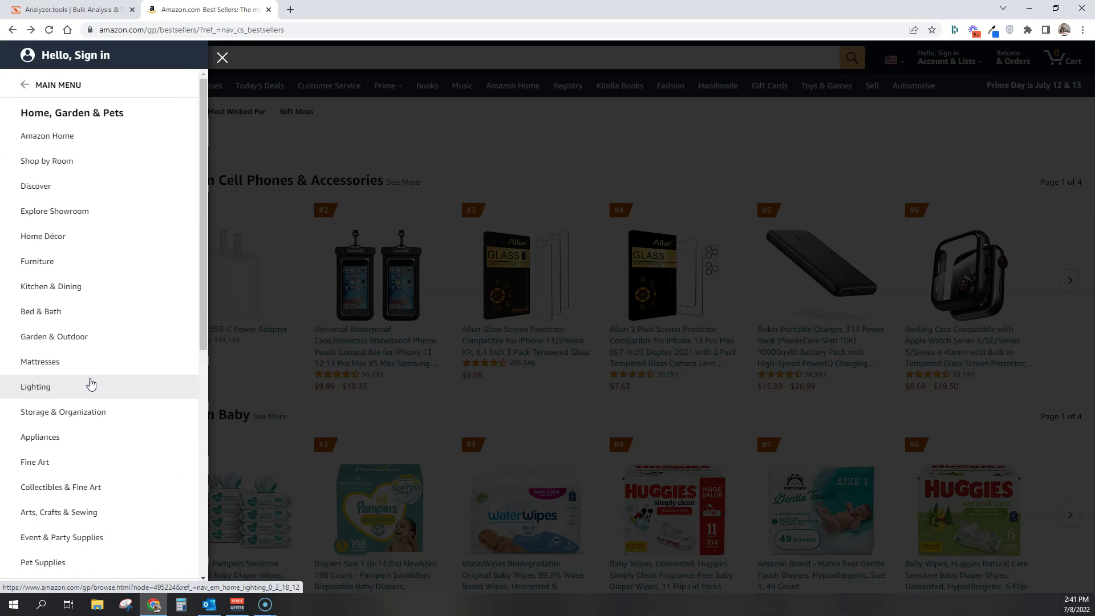
left_click(73, 288)
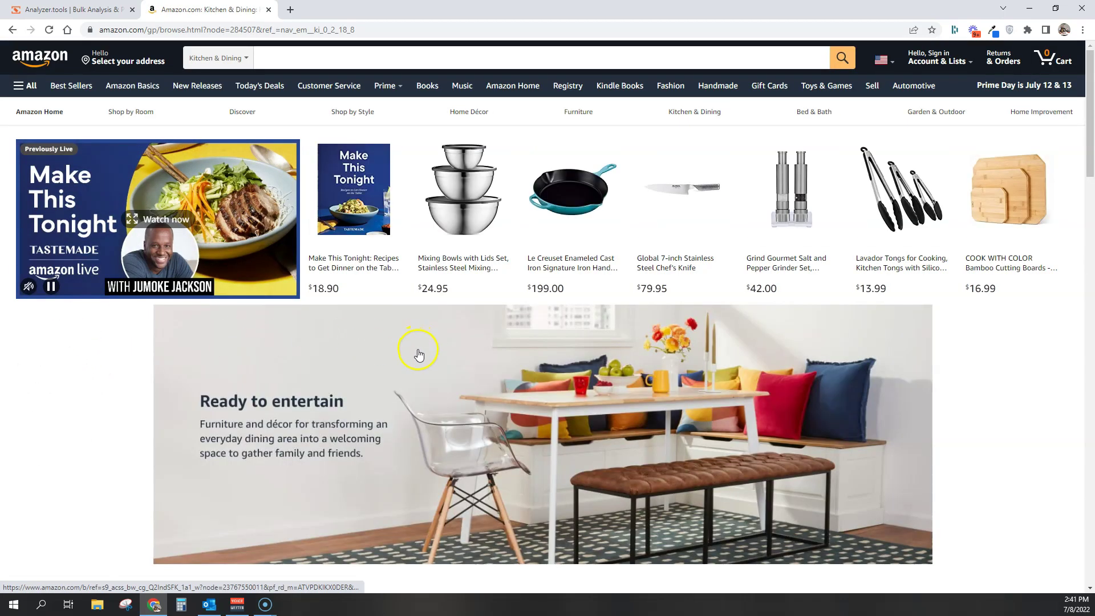
Step: Open the Utensils category of Kitchen & Dining and its Salt & Pepper featured category
scroll(418, 354, "down", 8)
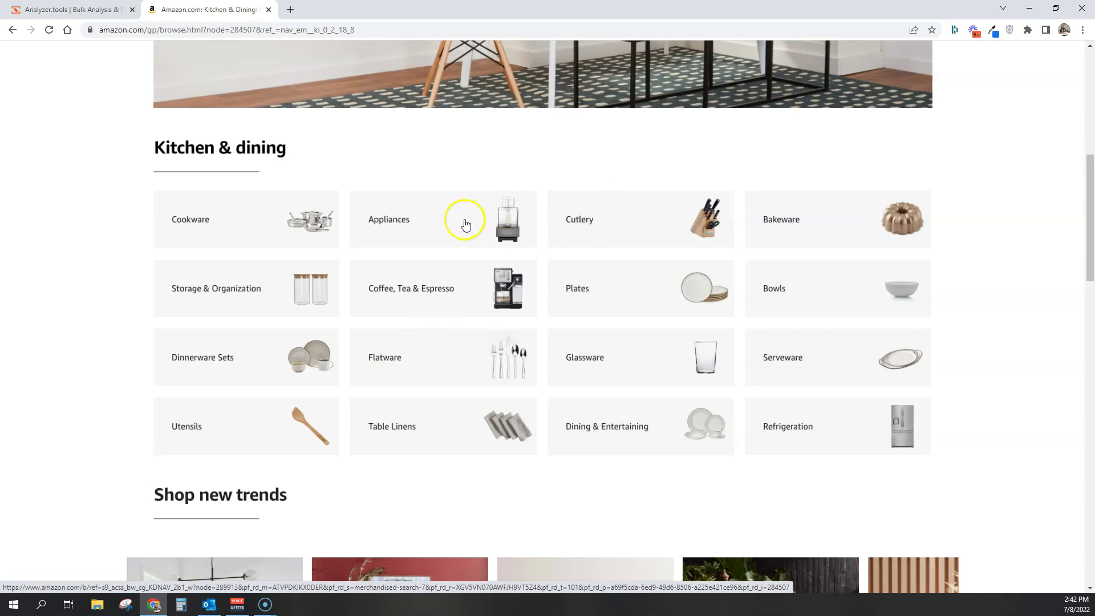
left_click(302, 423)
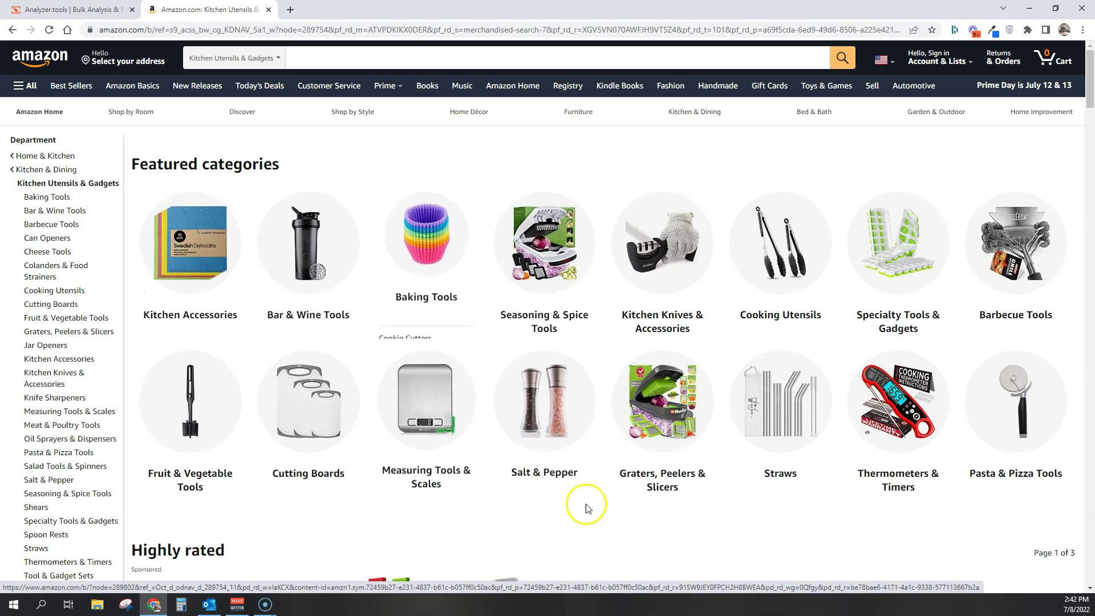
mouse_move(546, 416)
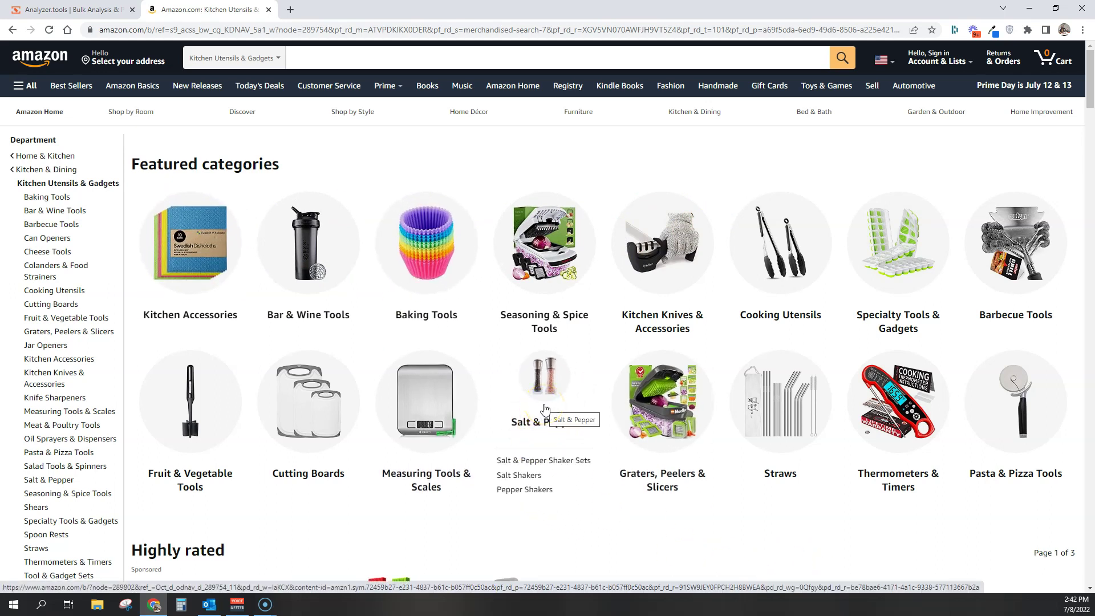
left_click(536, 382)
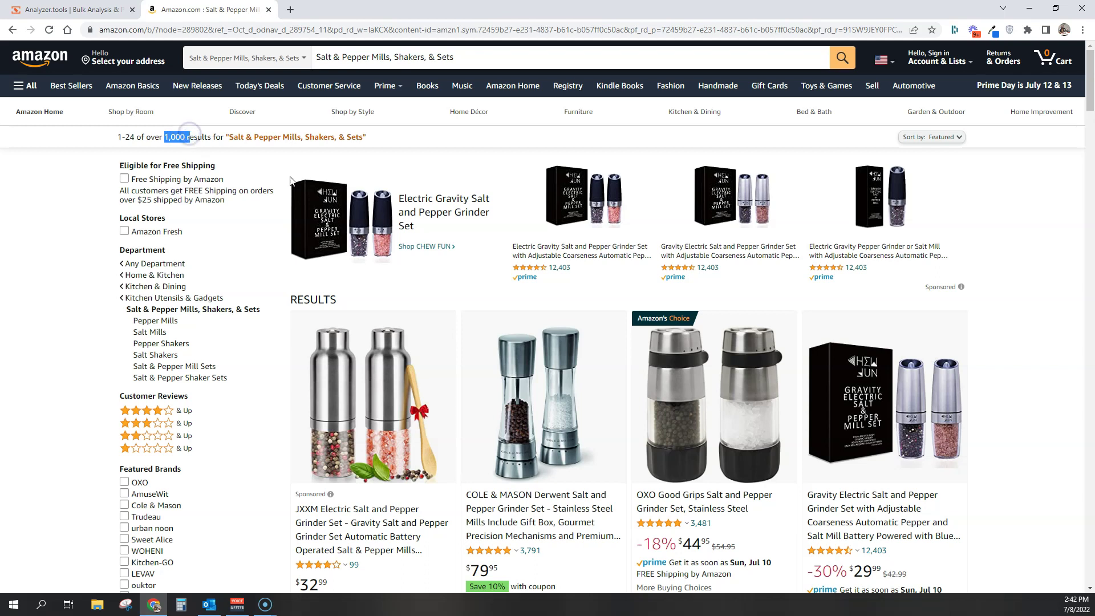
Step: Look over the Salt & Pepper Mills, Shakers, & Sets listing and copy the page's full web address
scroll(233, 280, "down", 3)
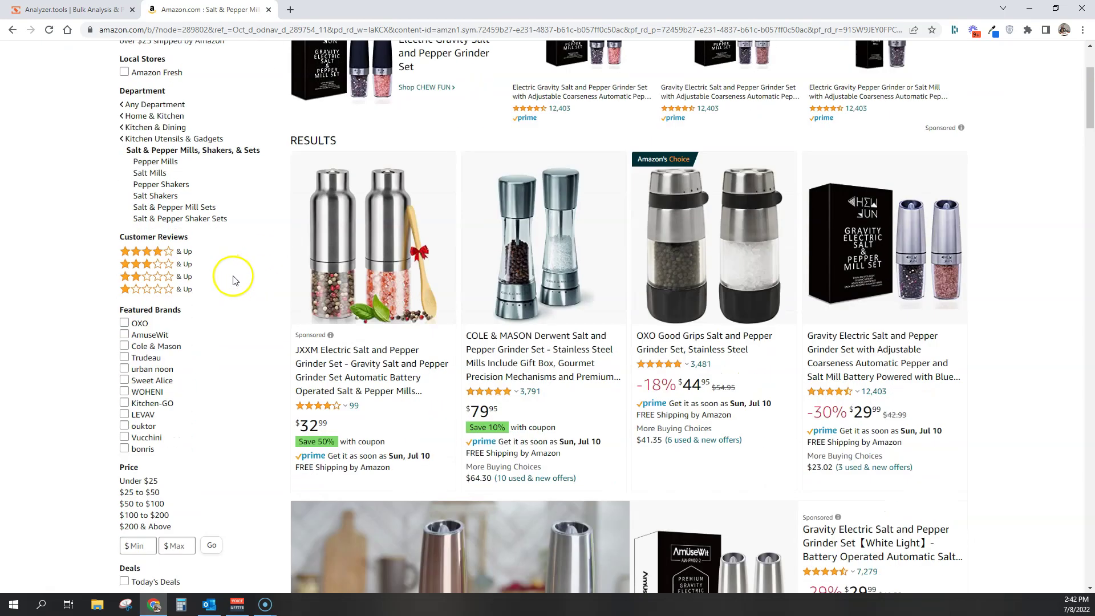
scroll(234, 280, "down", 1)
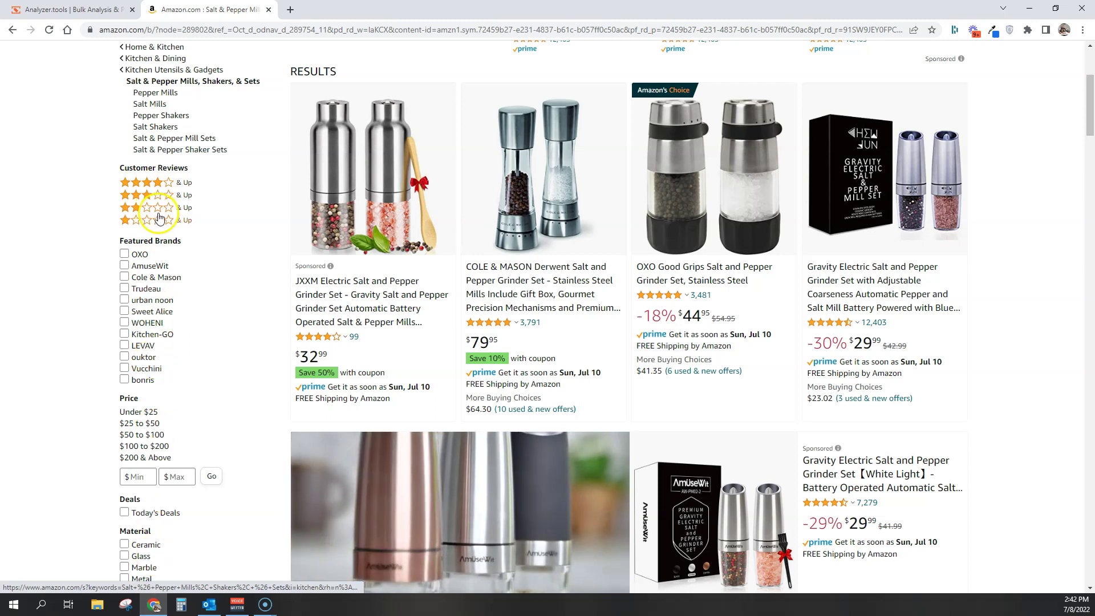
scroll(553, 329, "up", 4)
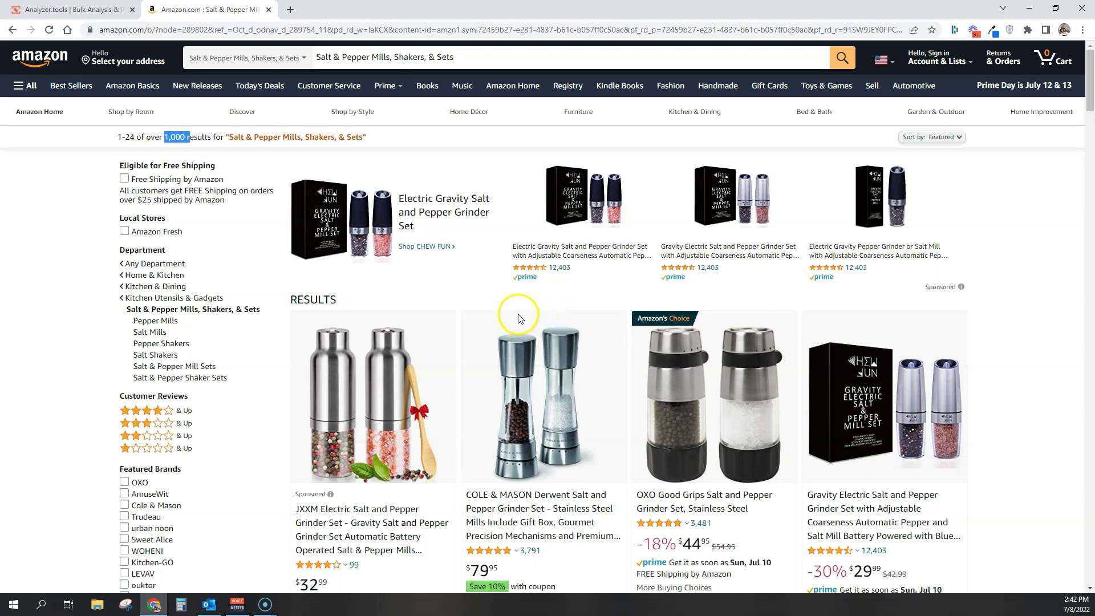
left_click(174, 141)
left_click(202, 135)
left_click(327, 30)
right_click(327, 31)
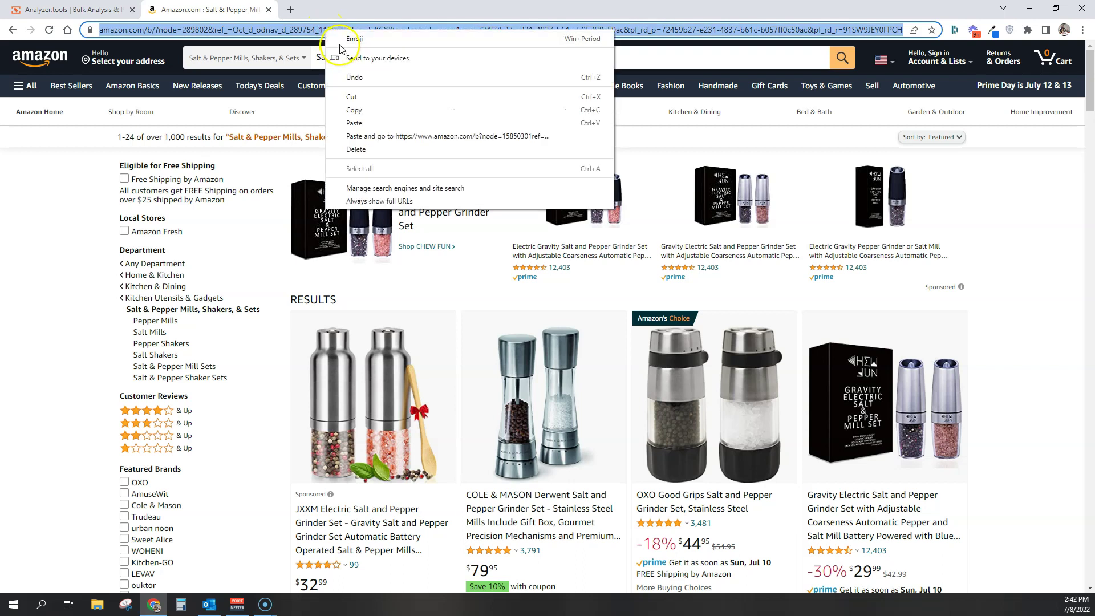
left_click(374, 112)
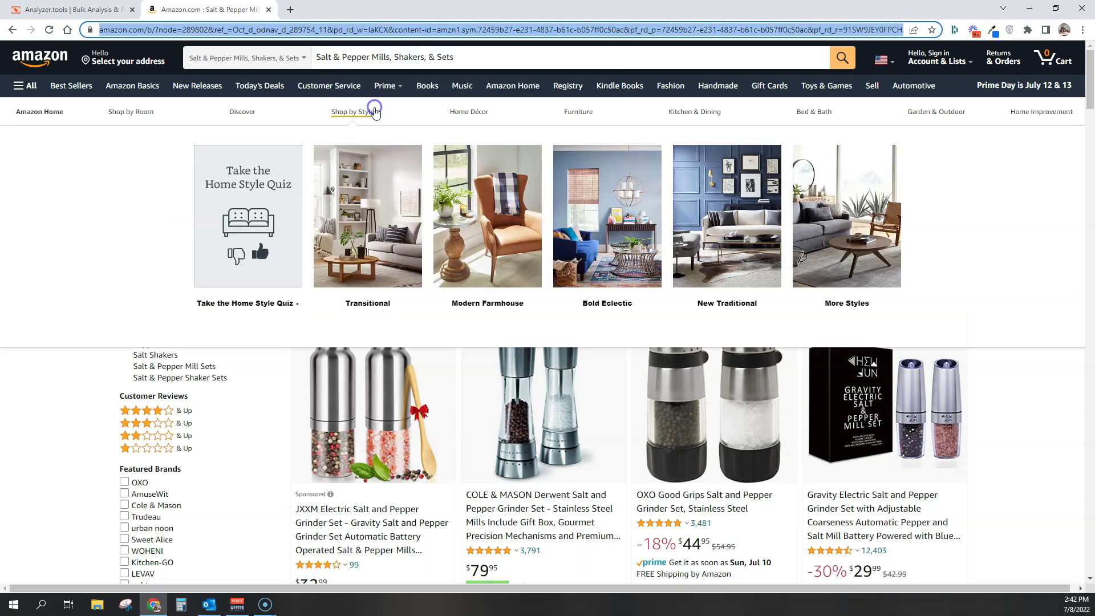
Step: Switch to Analyzer.tools, paste the copied Amazon address as the web URL to scan, and process the Browser Search without Deep Scan
left_click(80, 10)
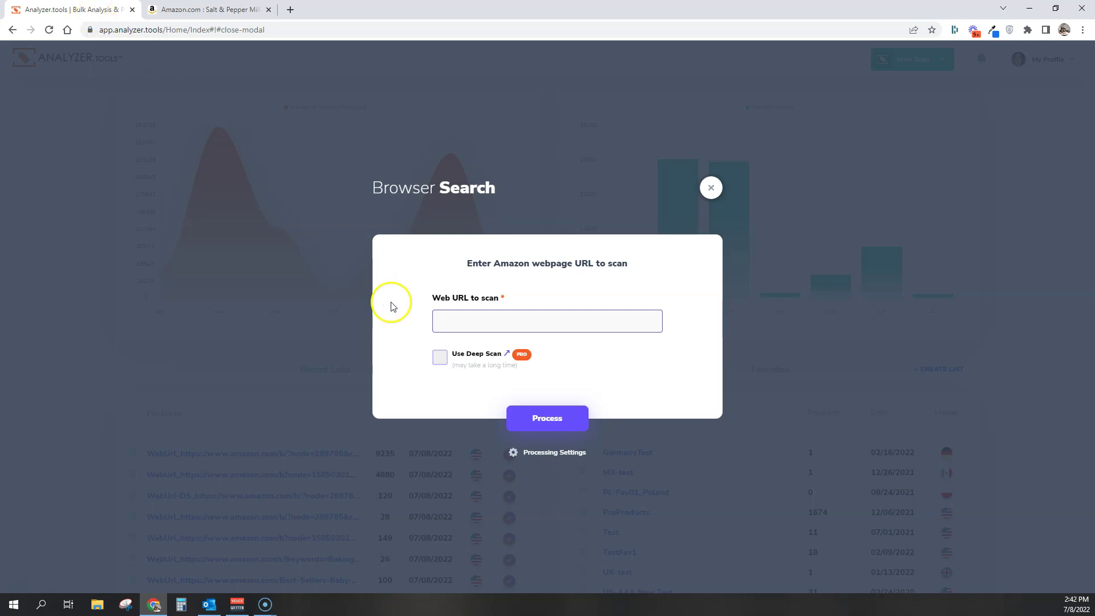
right_click(464, 322)
left_click(491, 416)
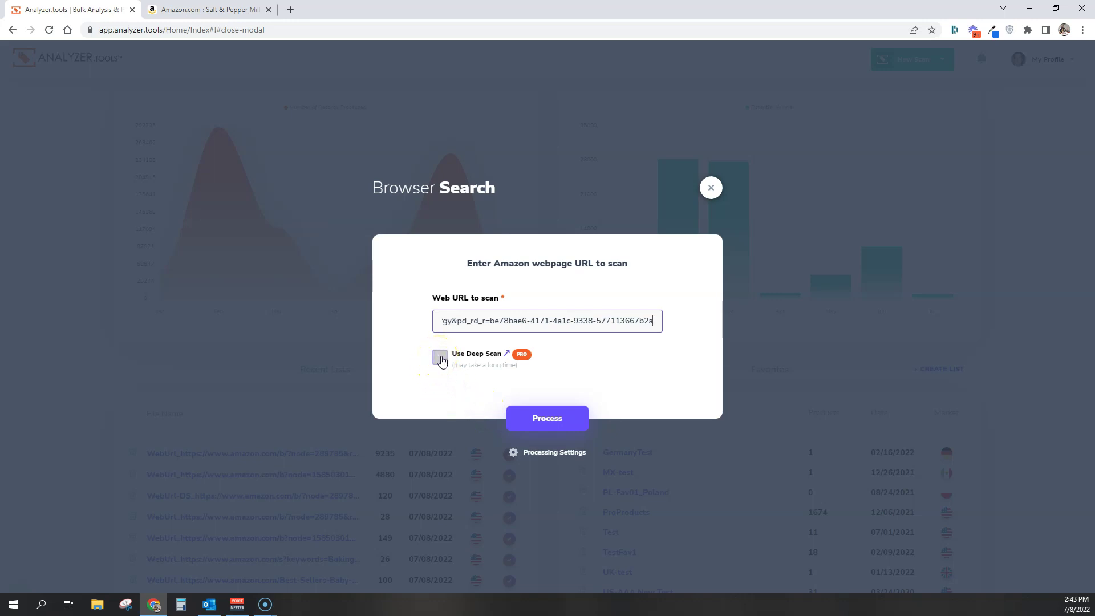
left_click(563, 423)
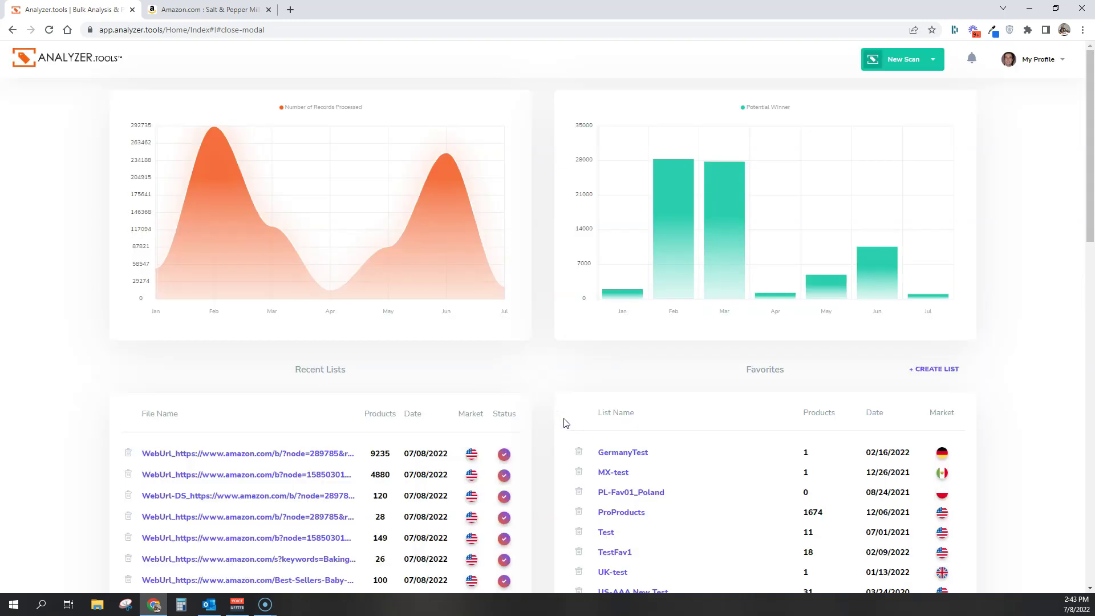
Step: Open the salt and pepper scan from the recent lists and compare its item total with Amazon's result count
left_click(218, 454)
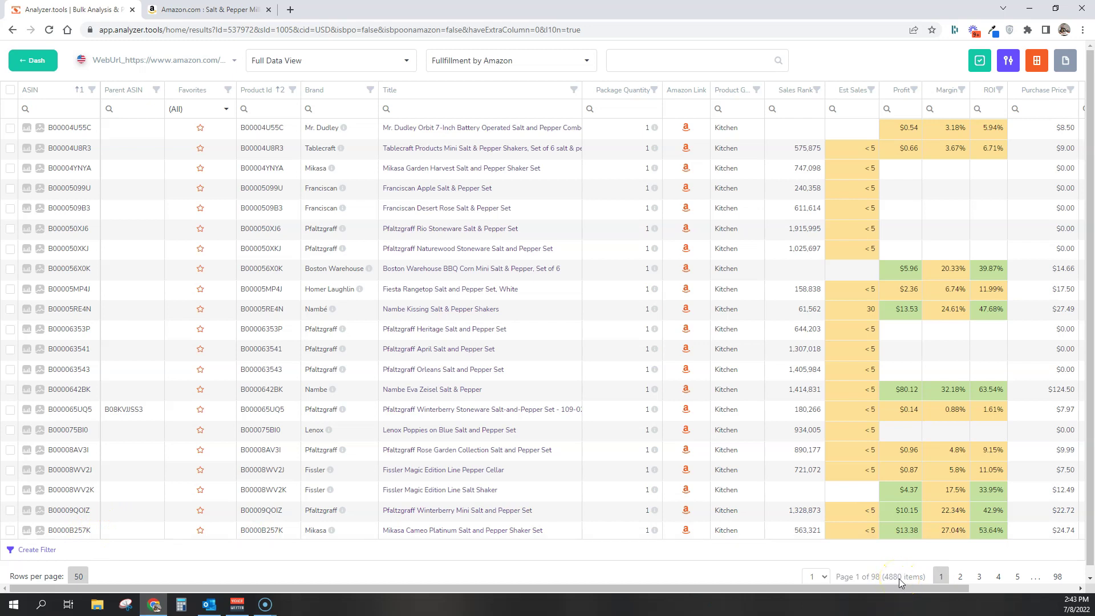
left_click(205, 10)
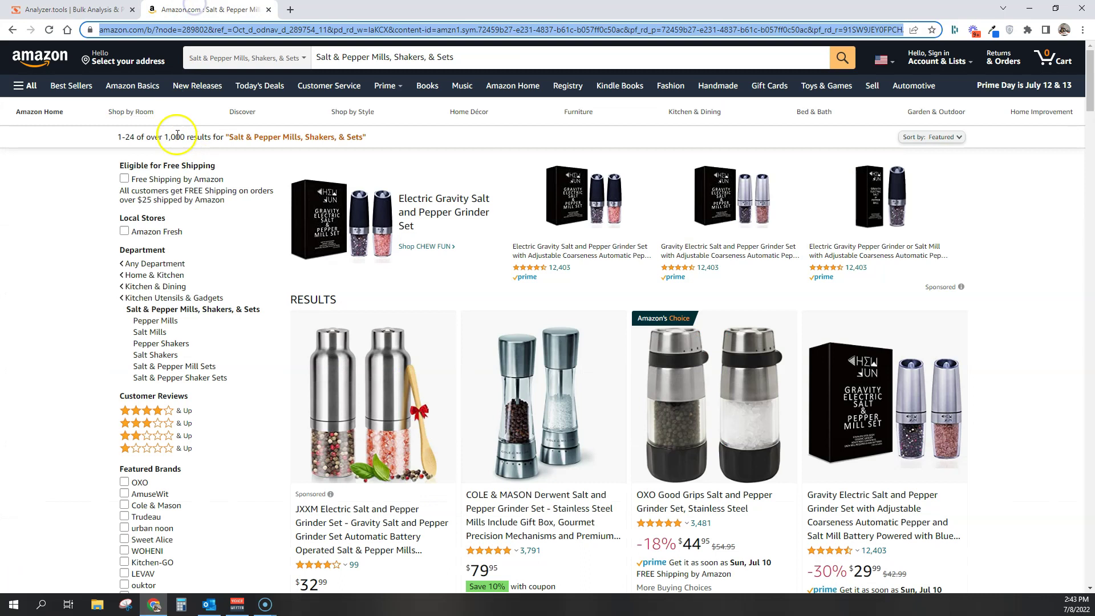
left_click_drag(163, 137, 179, 136)
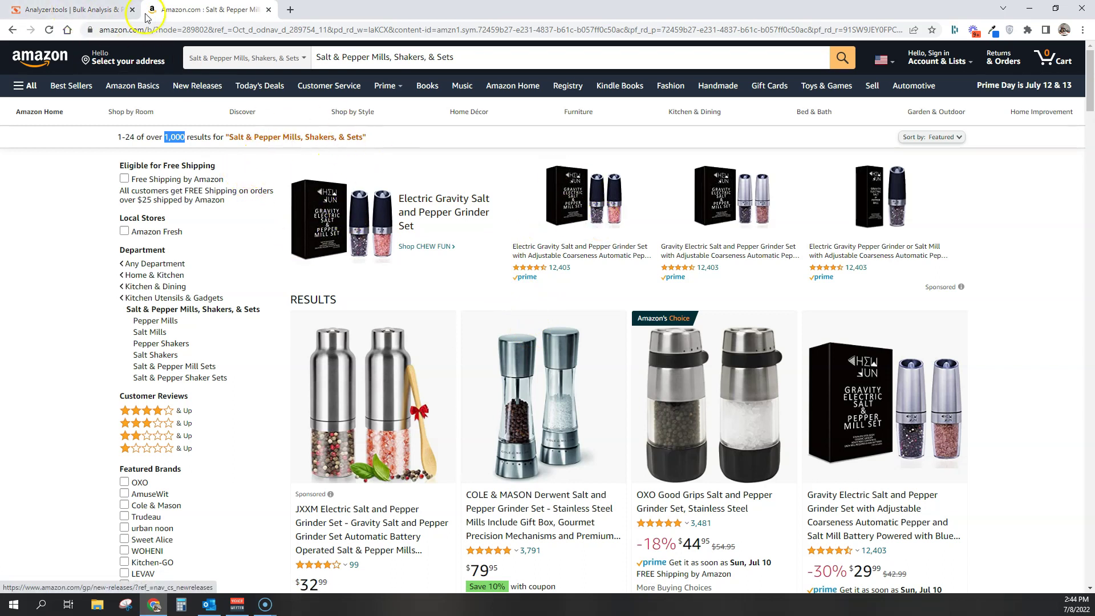
left_click(69, 7)
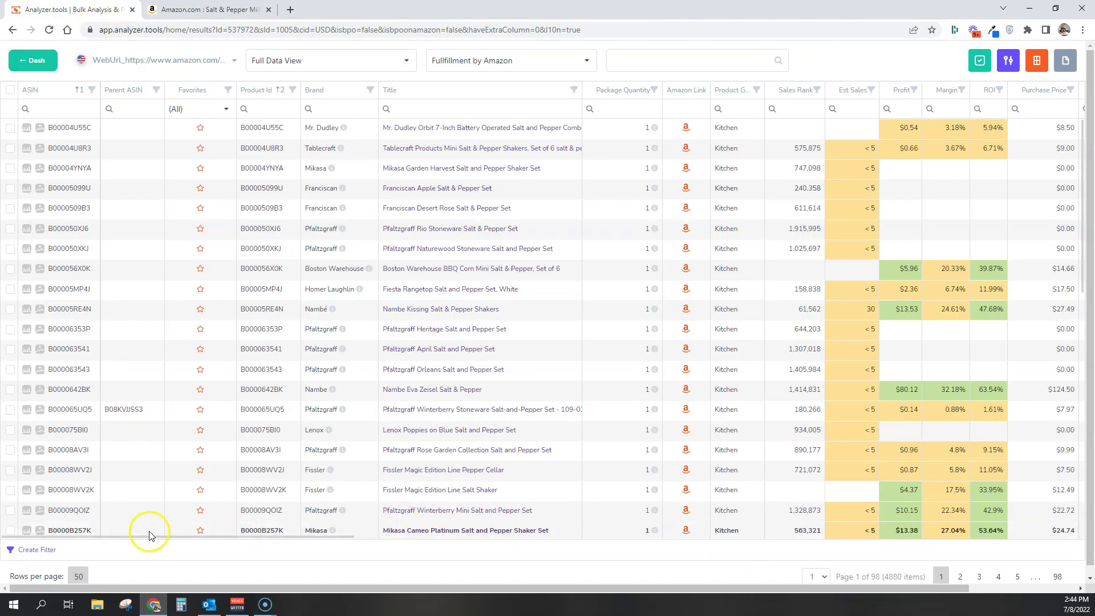
Step: Switch the scan results from Full Data View to Potential Winners View
left_click_drag(149, 536, 178, 521)
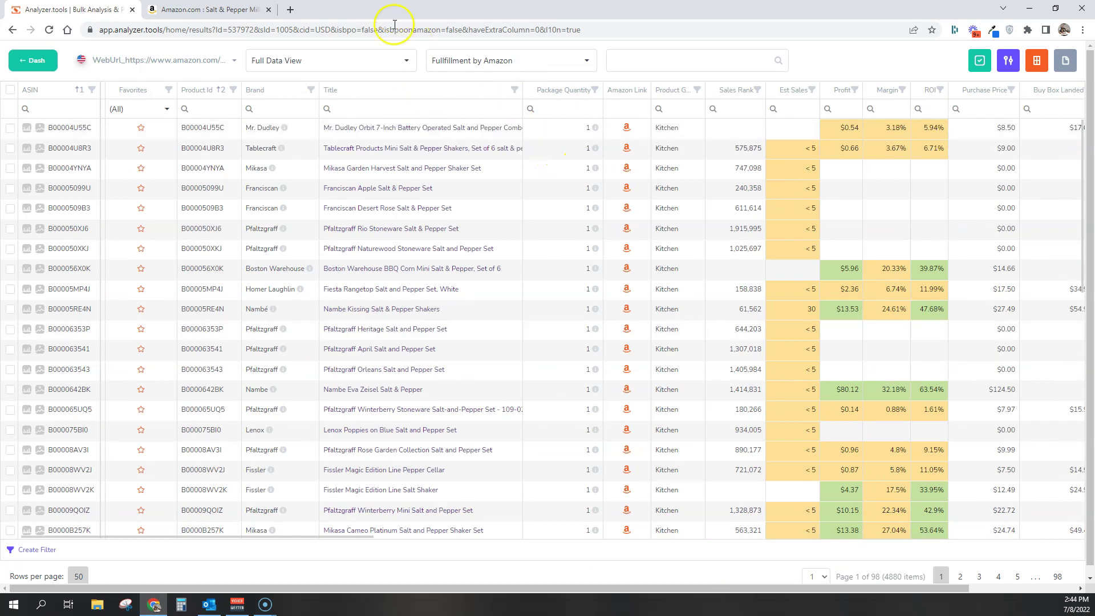
left_click(408, 60)
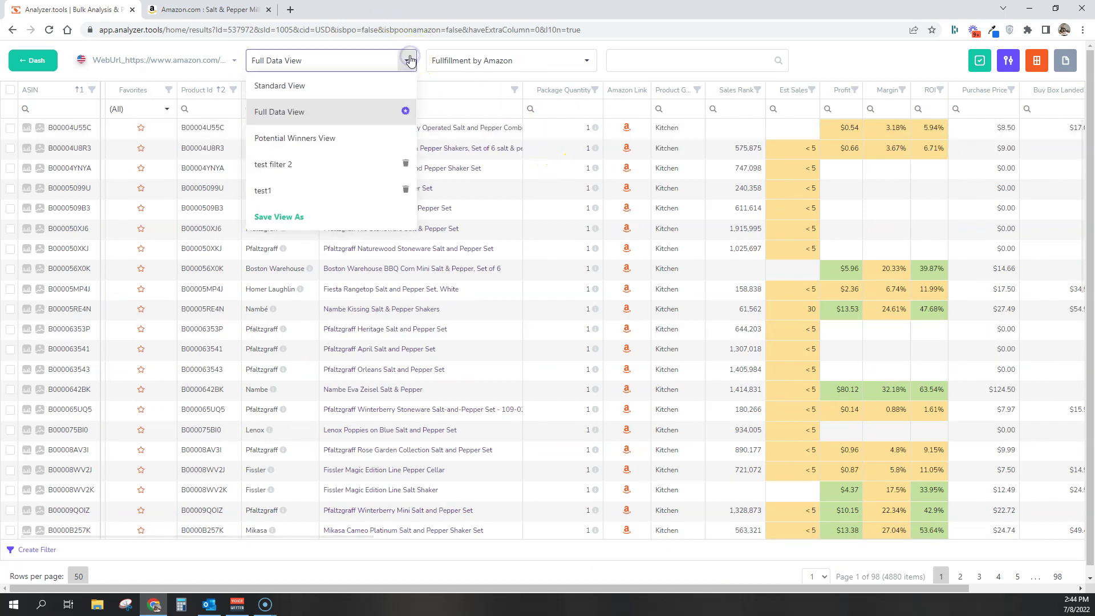
left_click(311, 144)
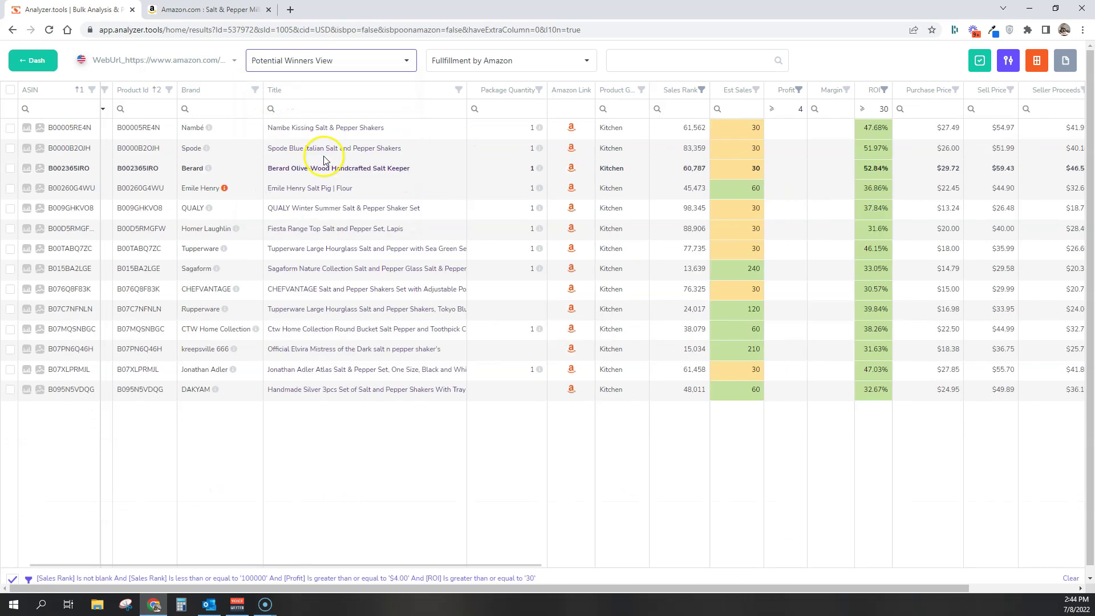
Step: Review the Potential Winners filter conditions and the profit, margin and ROI columns, and return to the dashboard
left_click(381, 579)
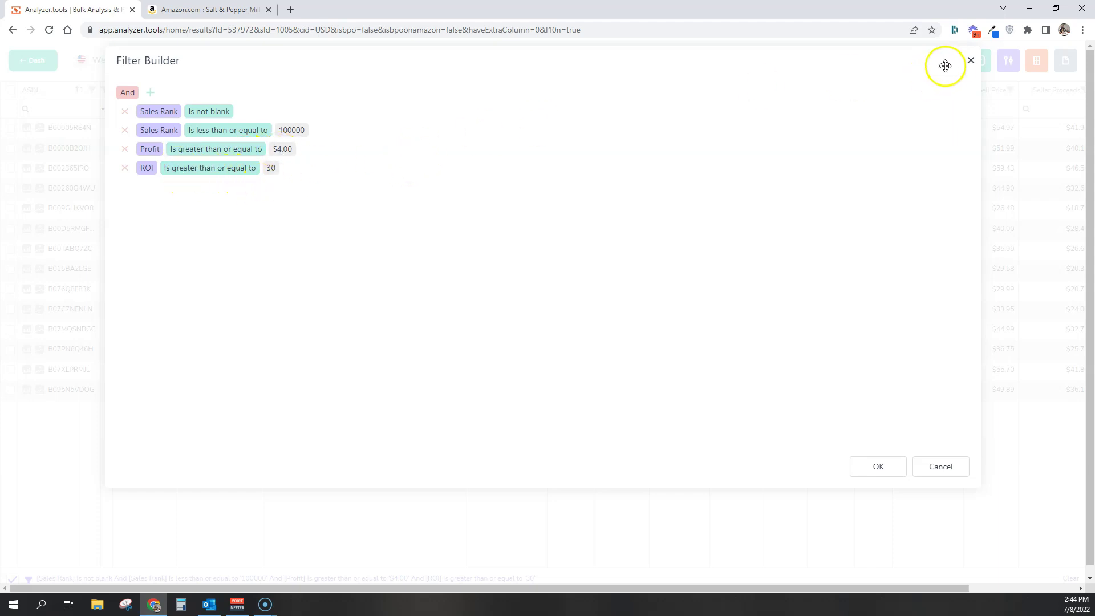
left_click(970, 61)
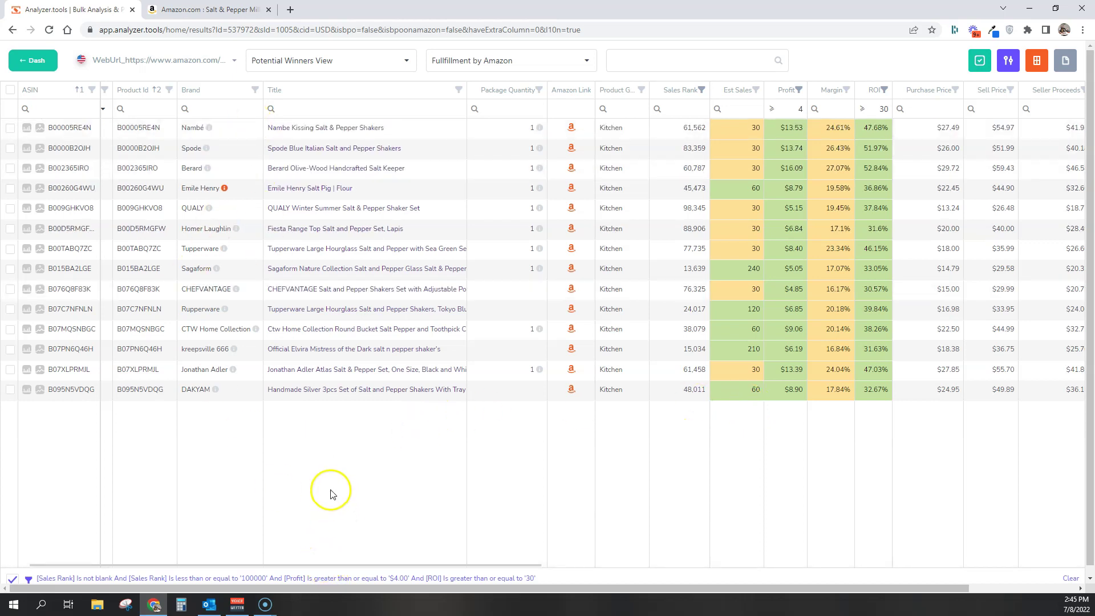
left_click_drag(296, 562, 434, 564)
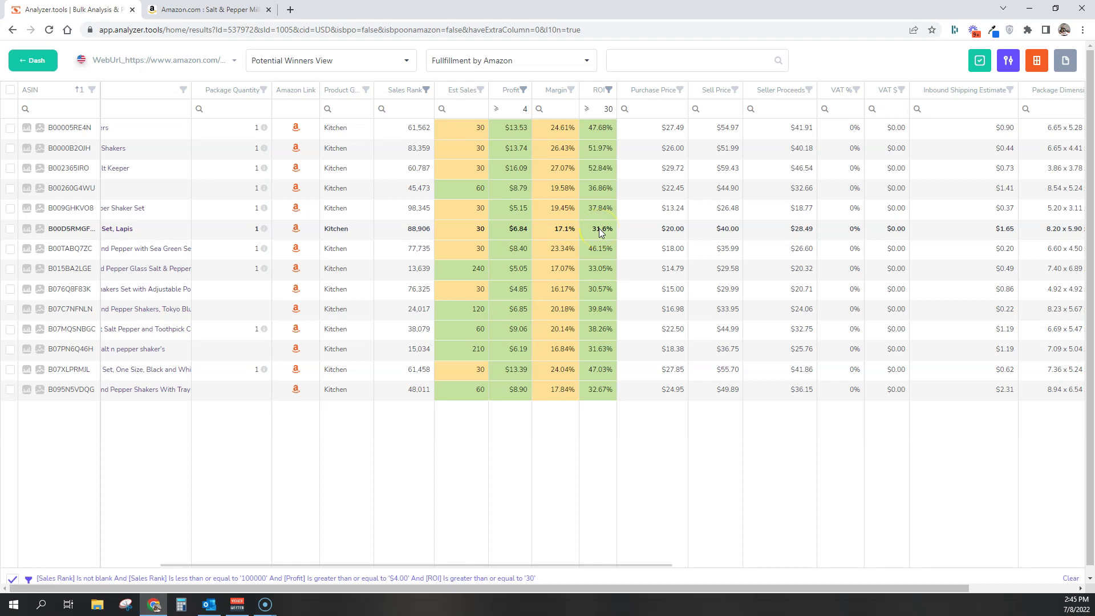
left_click(53, 64)
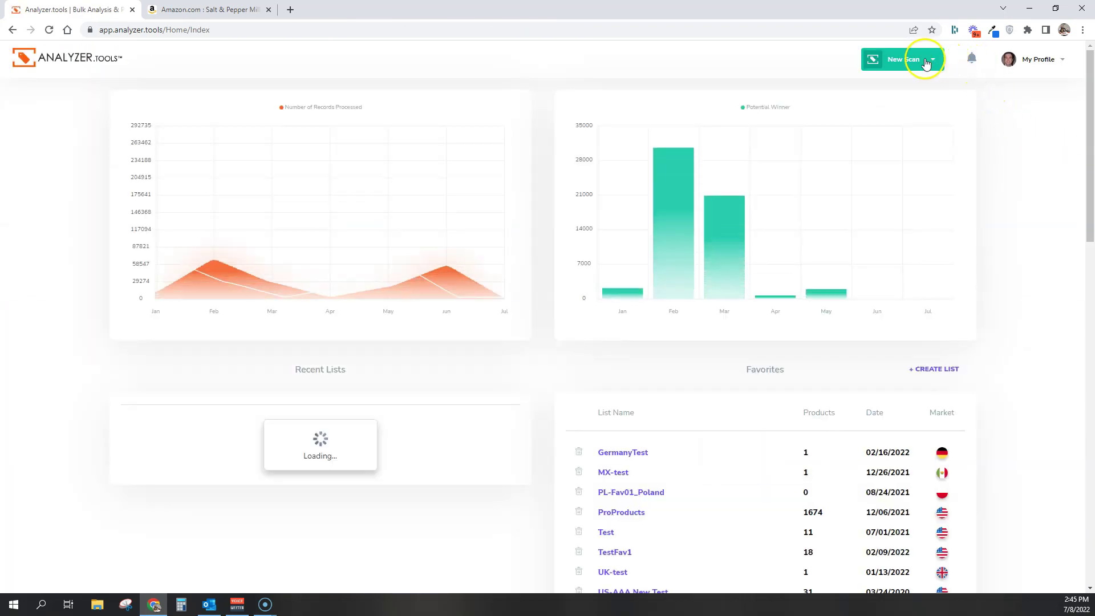
Step: Open the scan settings, review the Purchase Price Assumption option and close the settings
left_click(911, 57)
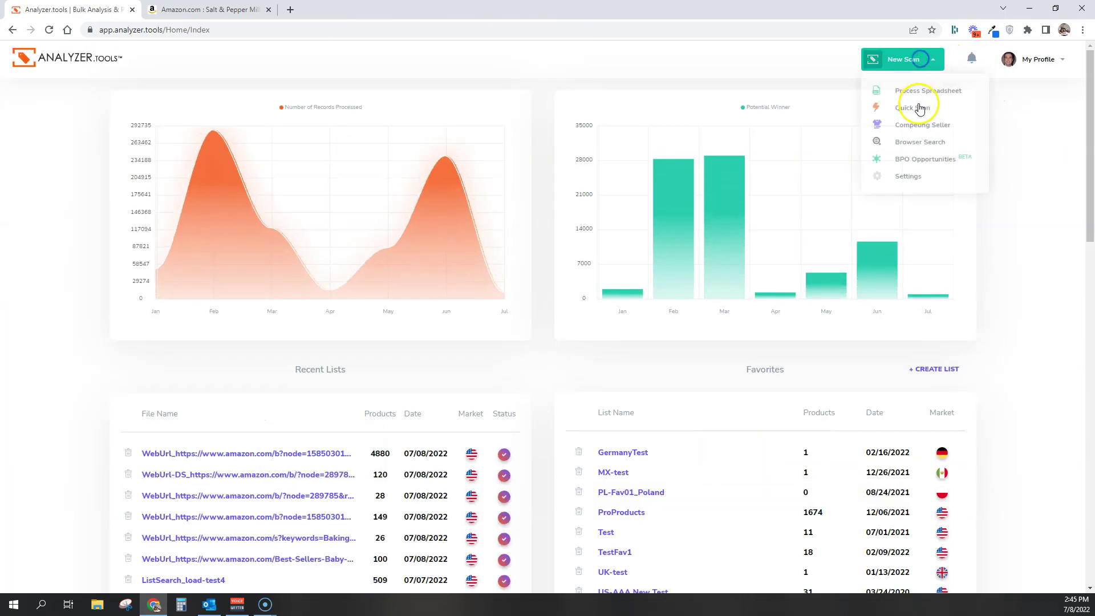
left_click(907, 177)
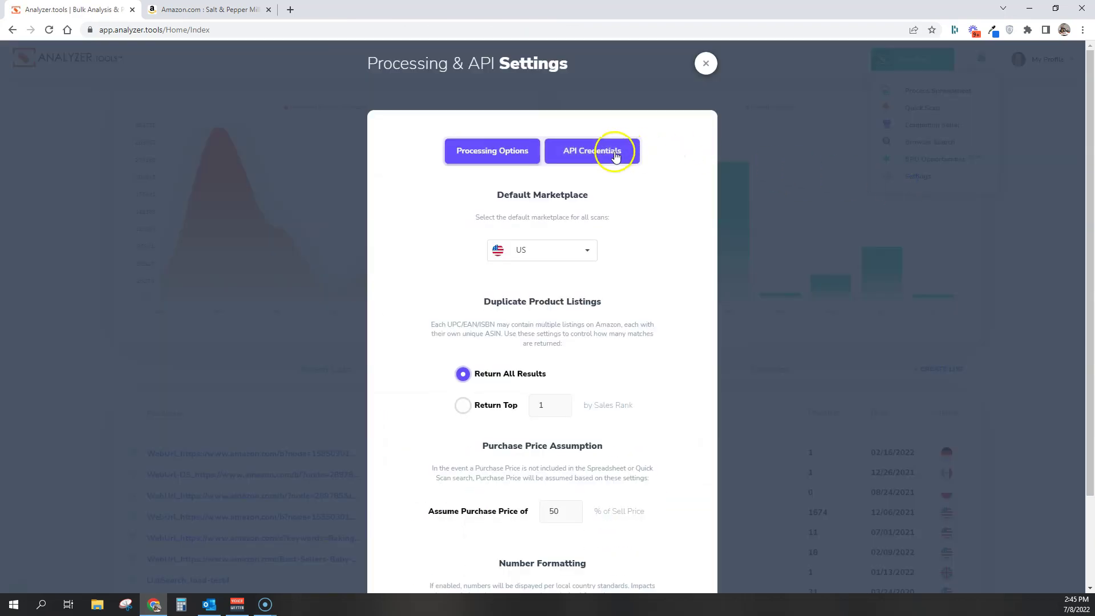
scroll(529, 351, "down", 1)
scroll(529, 351, "down", 1)
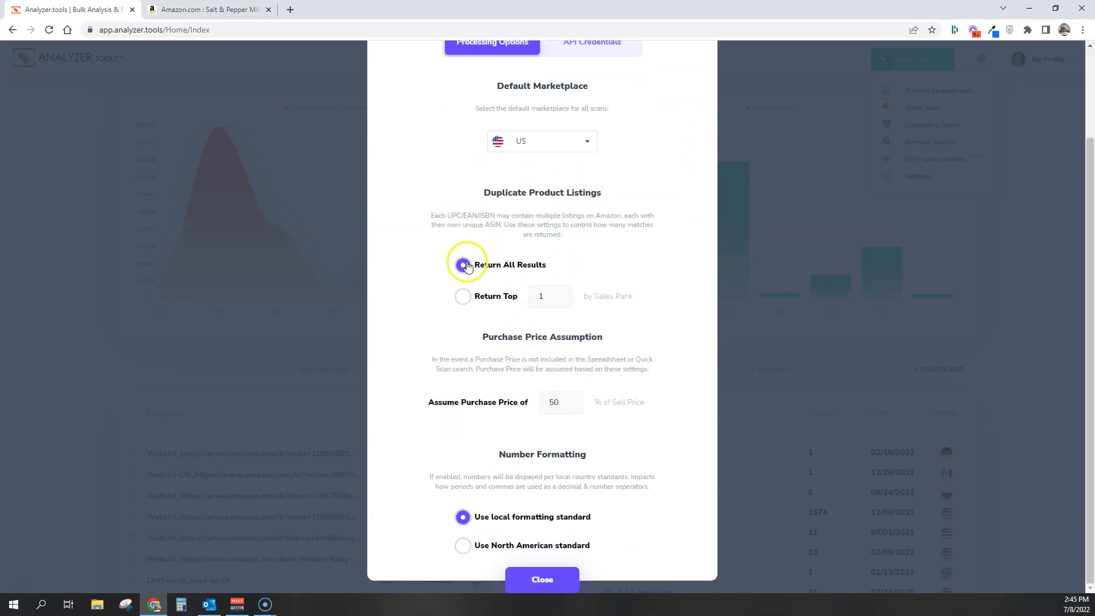
left_click_drag(439, 339, 649, 399)
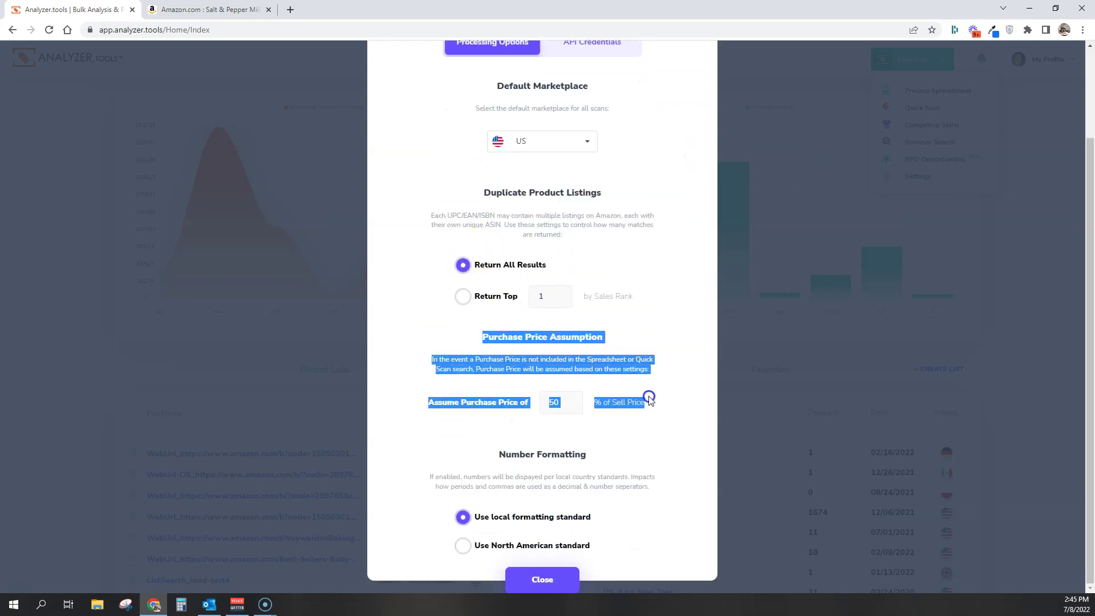
left_click(530, 420)
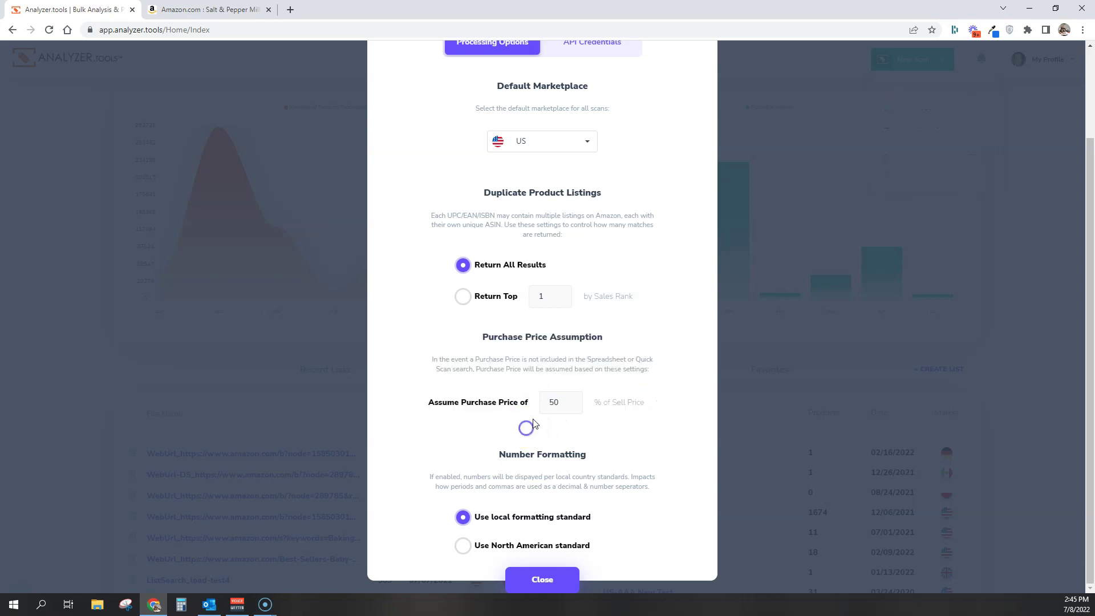
left_click(511, 588)
Step: Reopen the salt and pepper scan in Potential Winners View and bring up the Amazon Seller, reviews and offers columns
left_click(312, 460)
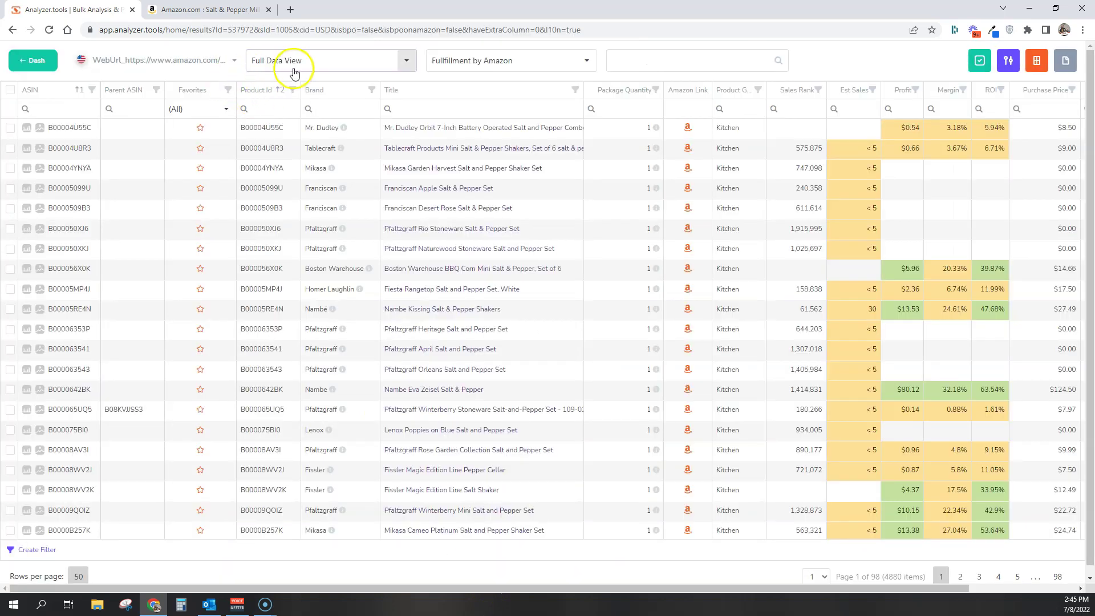
left_click(294, 63)
left_click(295, 145)
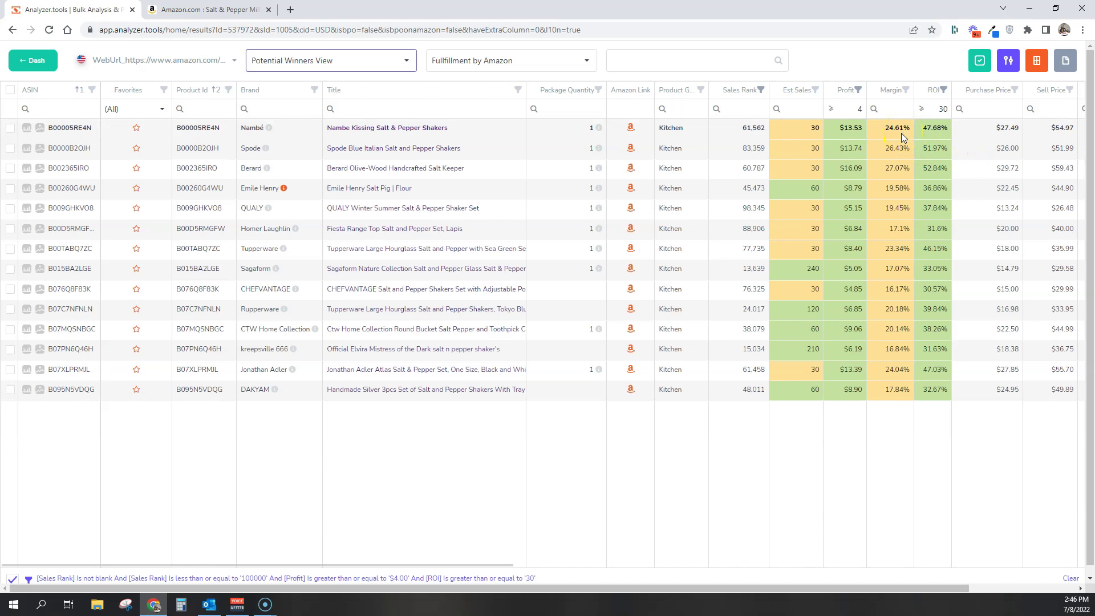
left_click(392, 564)
left_click_drag(392, 565, 865, 556)
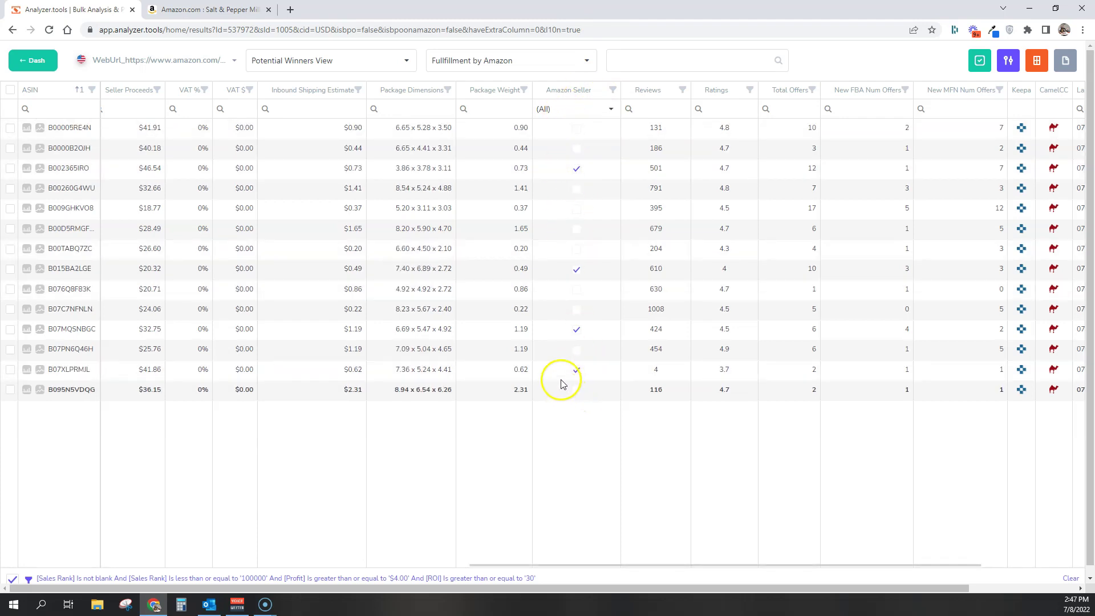
Step: Select all listed products, look over the actions available for the selection and clear the selection again
left_click(10, 91)
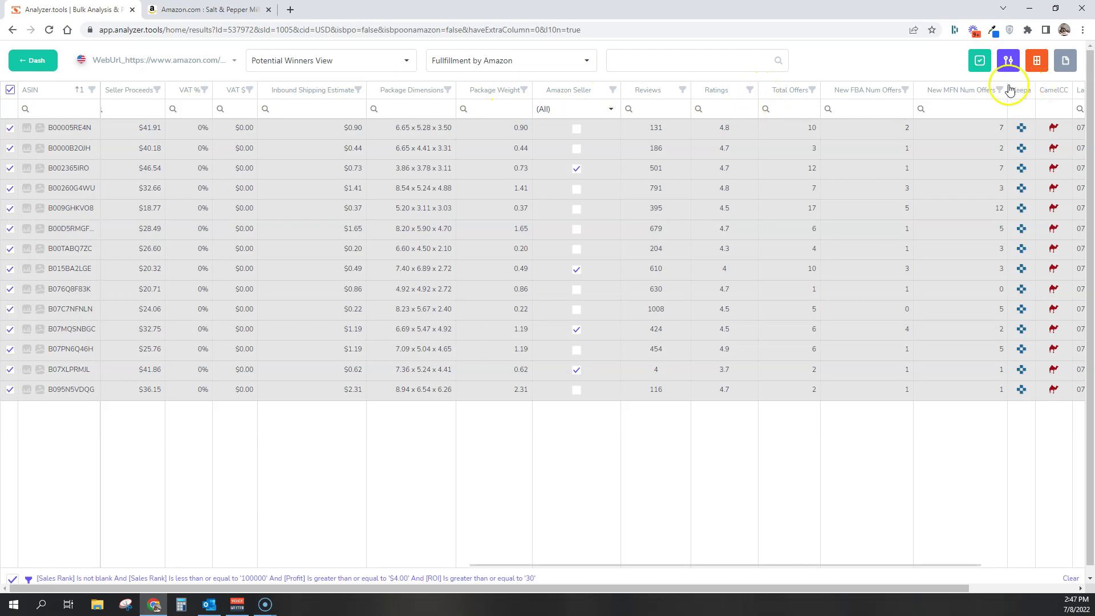
left_click(979, 65)
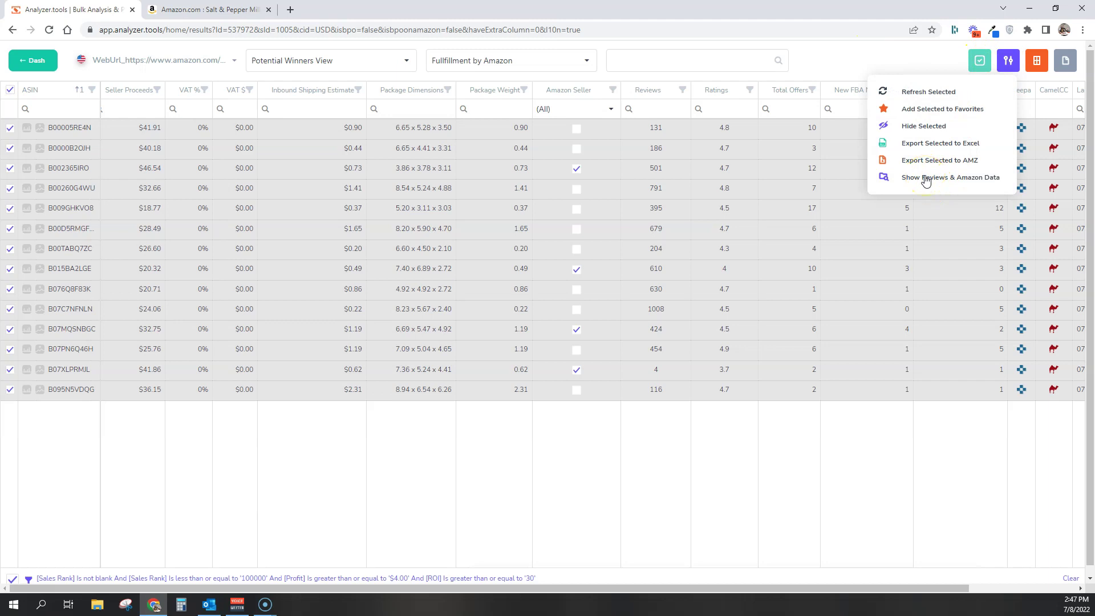
left_click(11, 89)
left_click(641, 130)
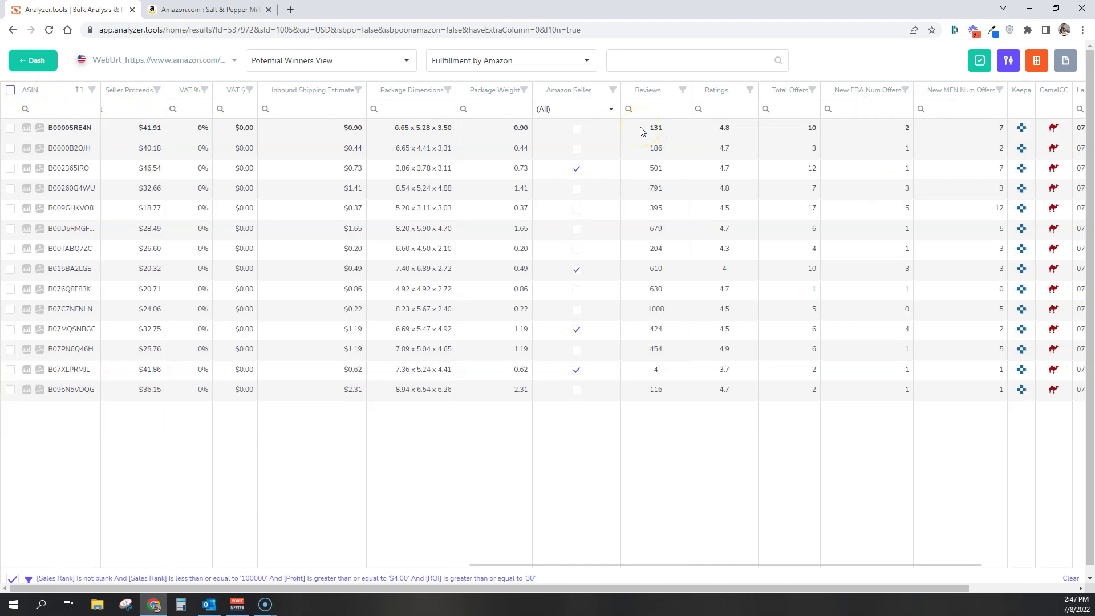
Step: Filter the Amazon Seller column to false
left_click(609, 108)
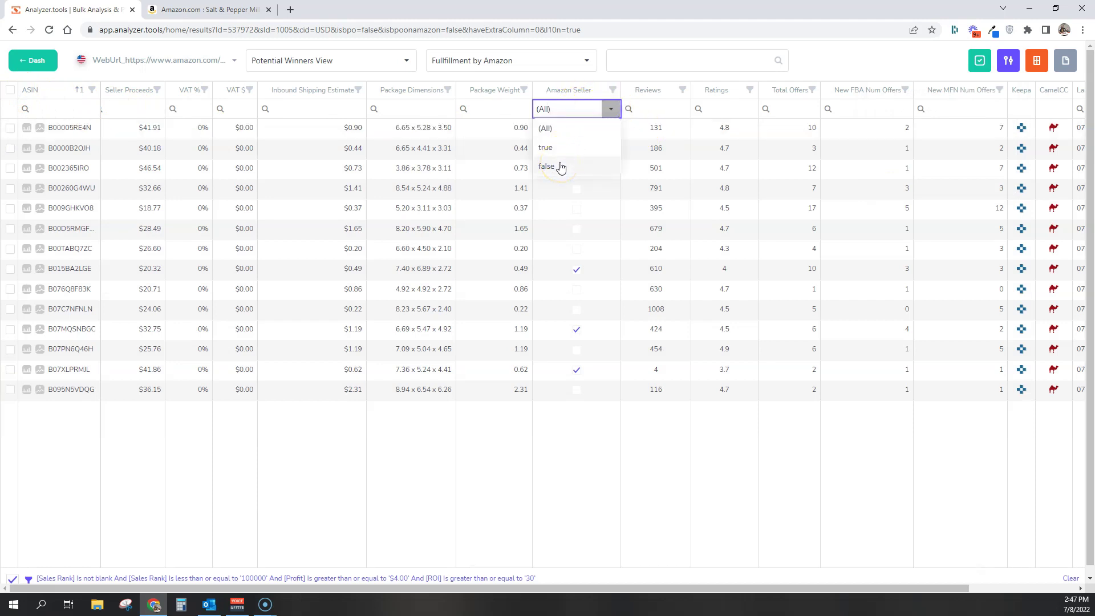
left_click(560, 167)
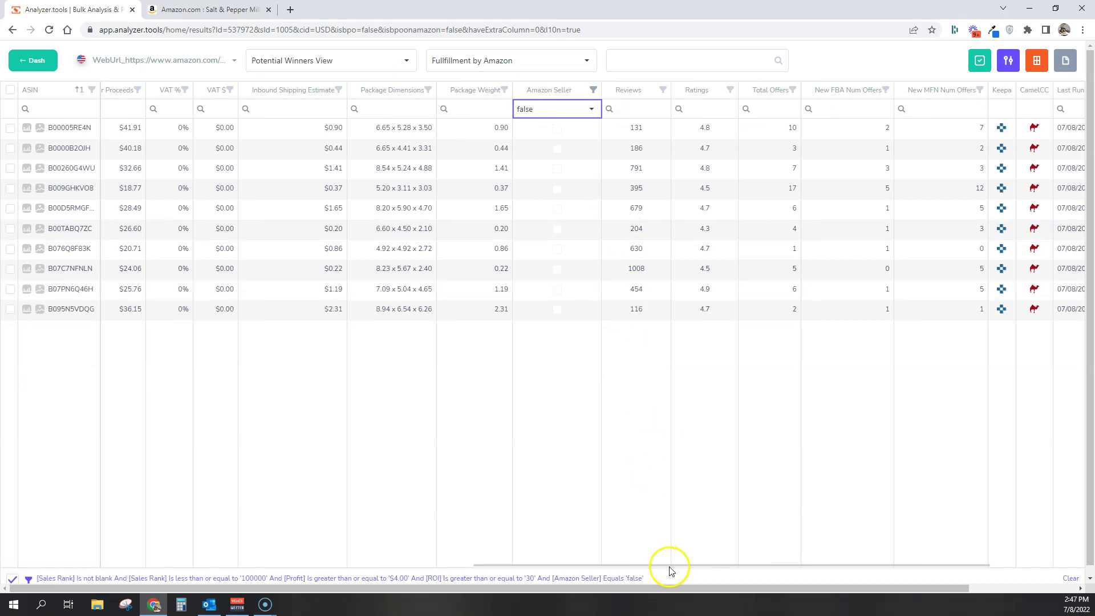
Step: Add the BuyBox Contention column from the Column Chooser between Total Offers and New FBA Num Offers
left_click_drag(673, 564, 760, 564)
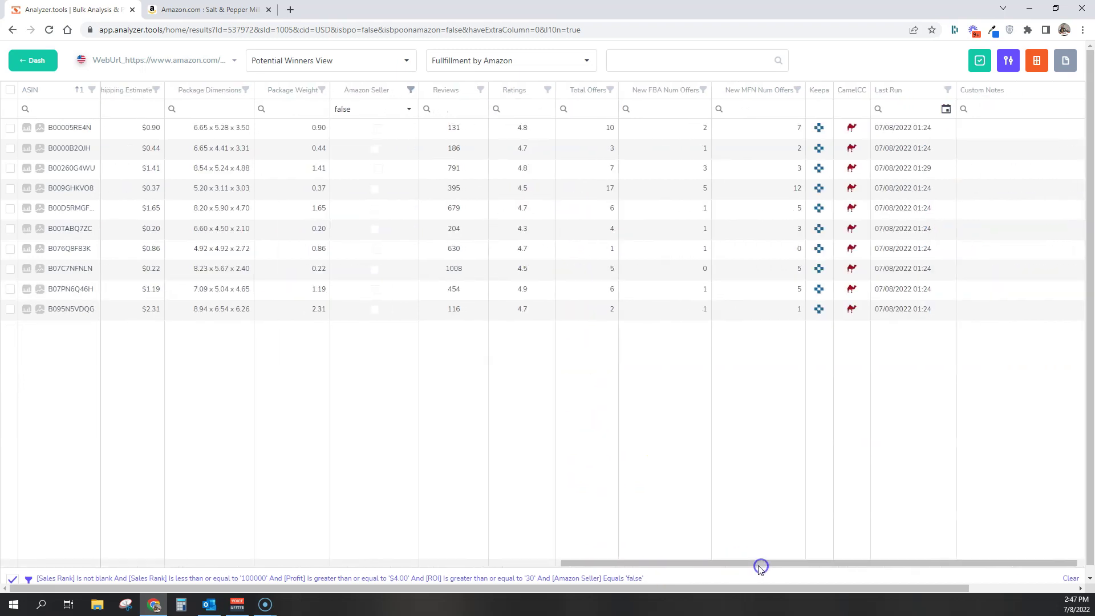
left_click(1028, 71)
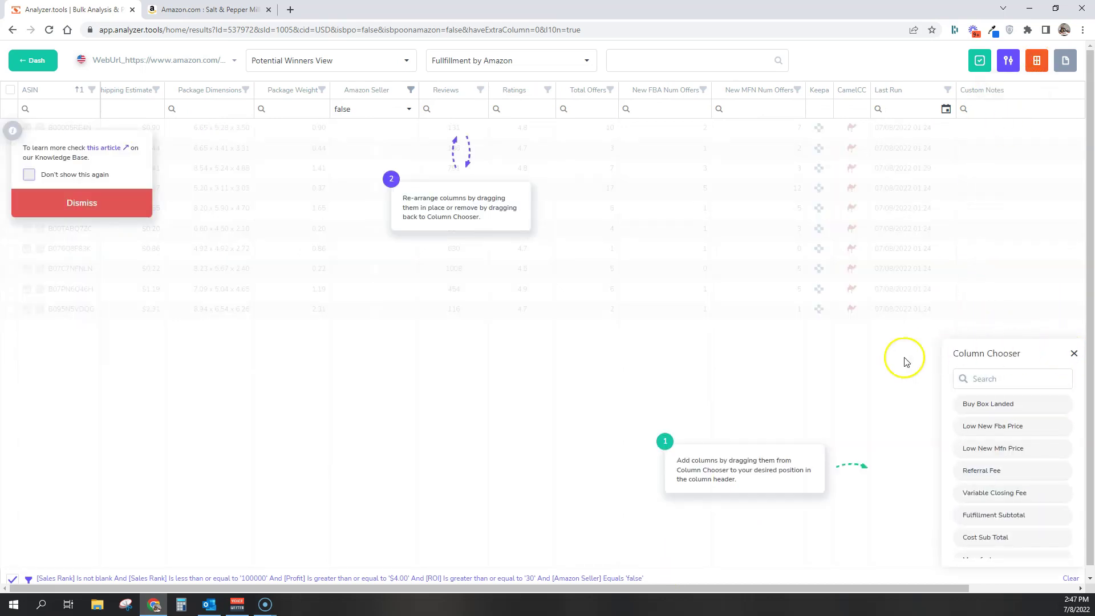
left_click(837, 350)
scroll(993, 462, "down", 2)
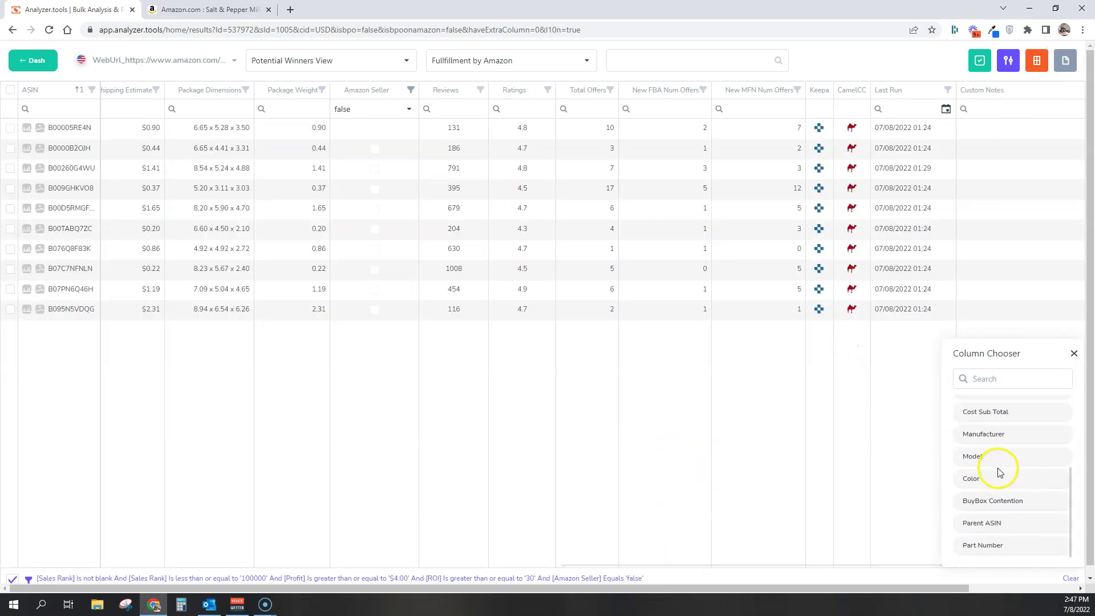
left_click(985, 501)
left_click_drag(986, 504, 633, 117)
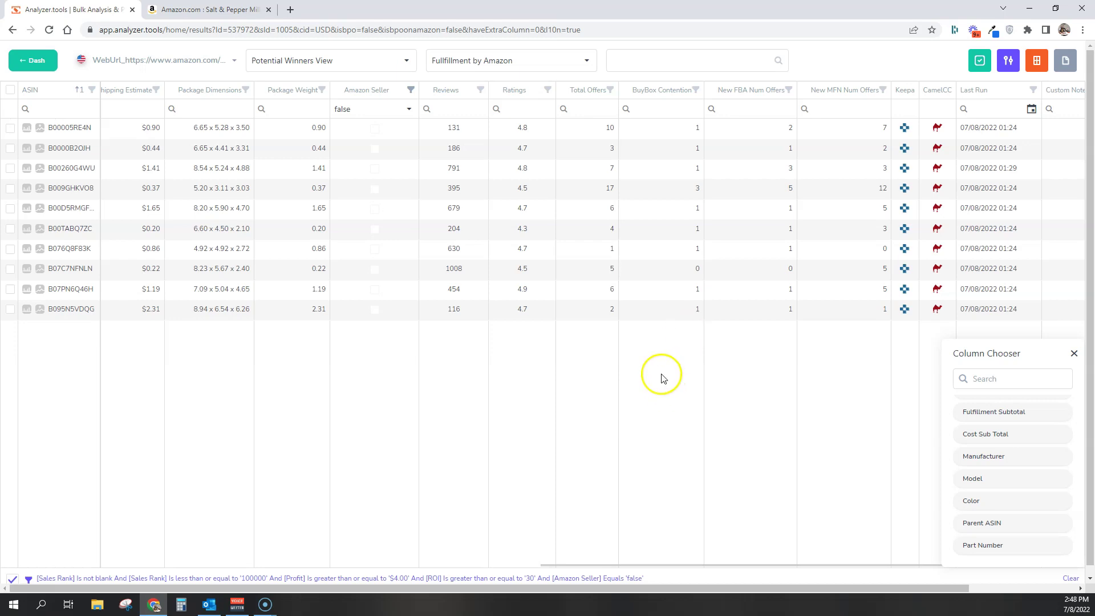
left_click(1074, 353)
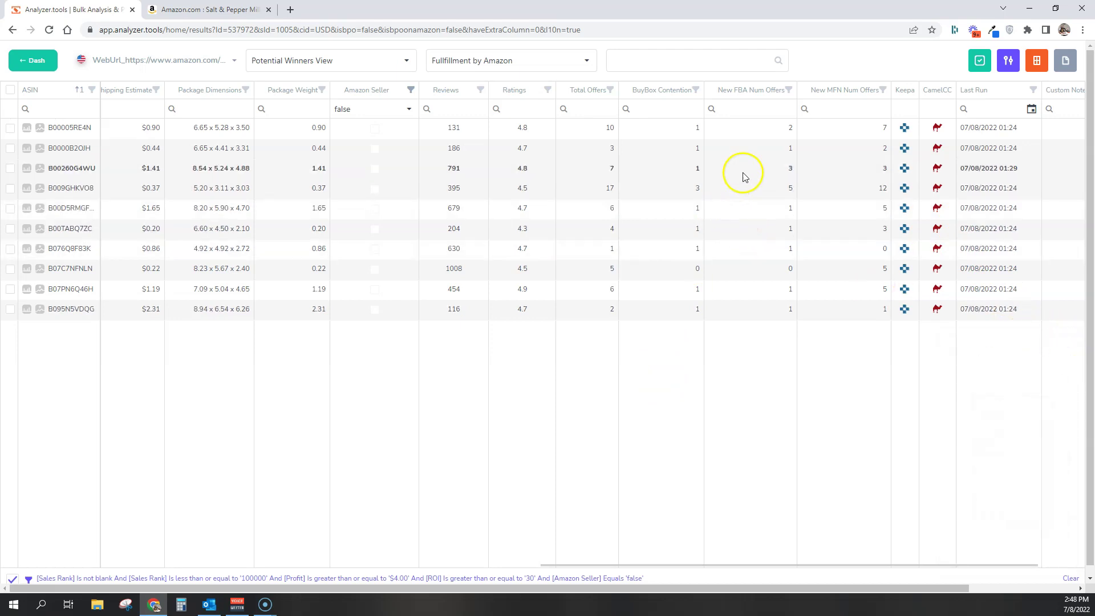
Step: Select product B009GHKVO8 and compare its BuyBox Contention with its FBA and MFN offer counts
left_click(10, 188)
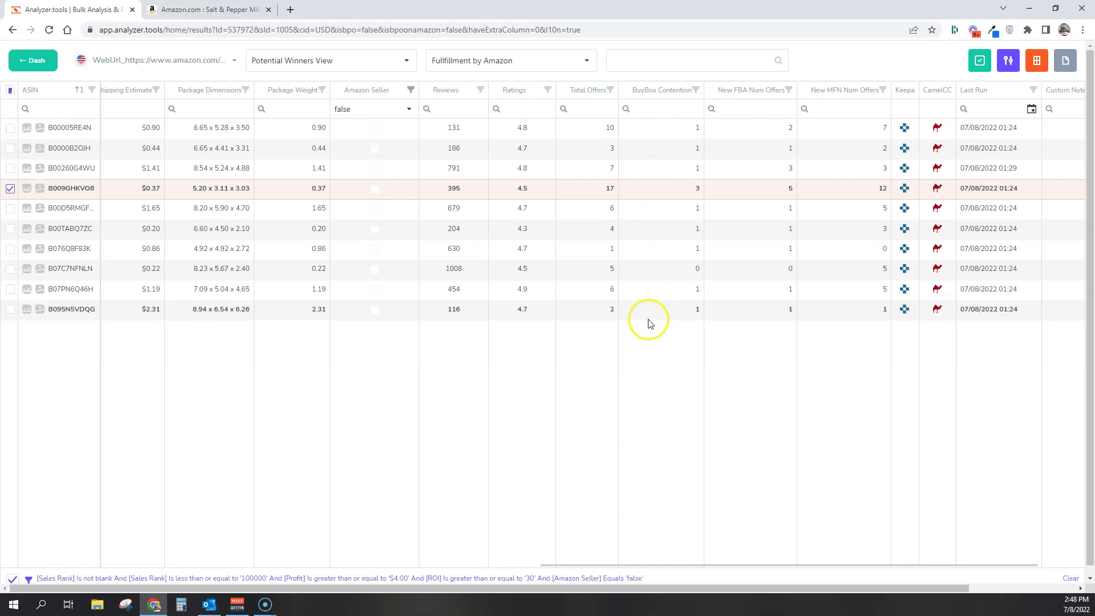
left_click_drag(732, 567, 595, 553)
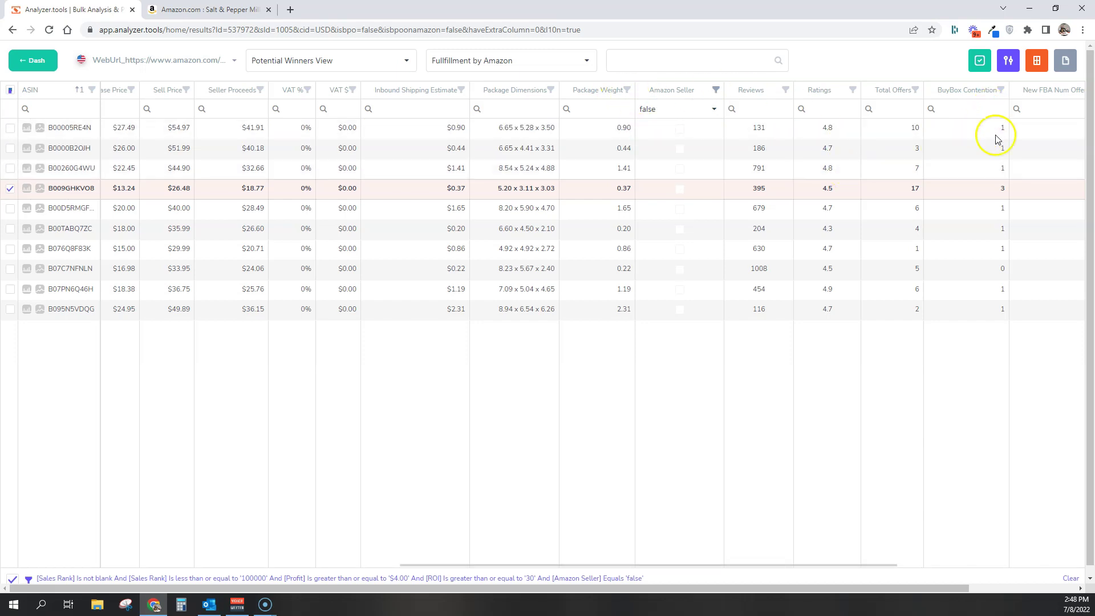
Step: Try an Inbound Shipping cost of $2.00 in the scan's cost settings, and restore it to $1.00
left_click(1008, 62)
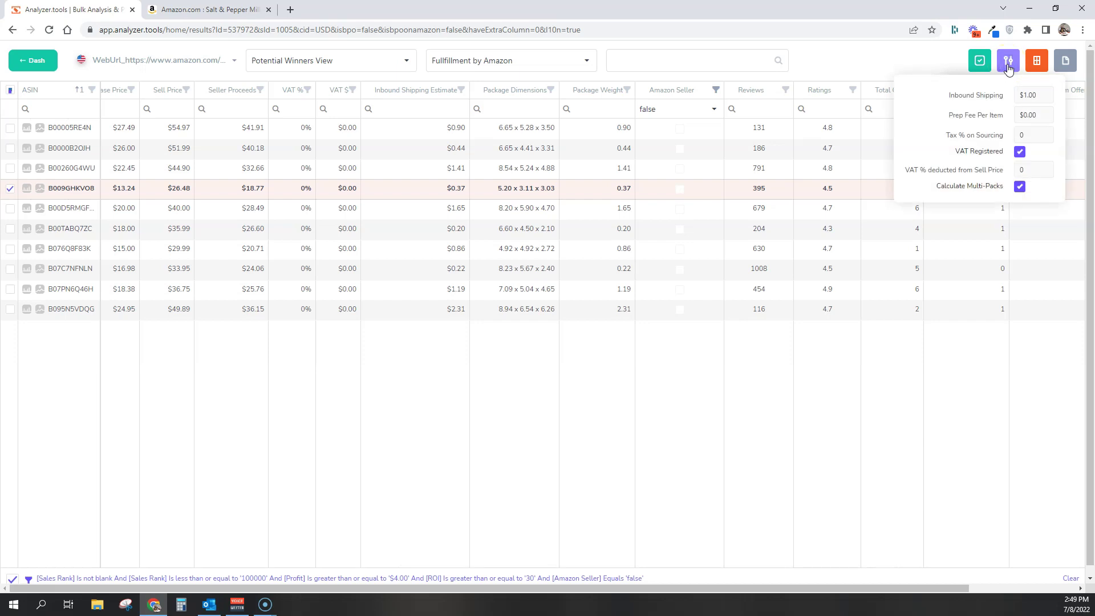
left_click(961, 100)
double_click(1021, 92)
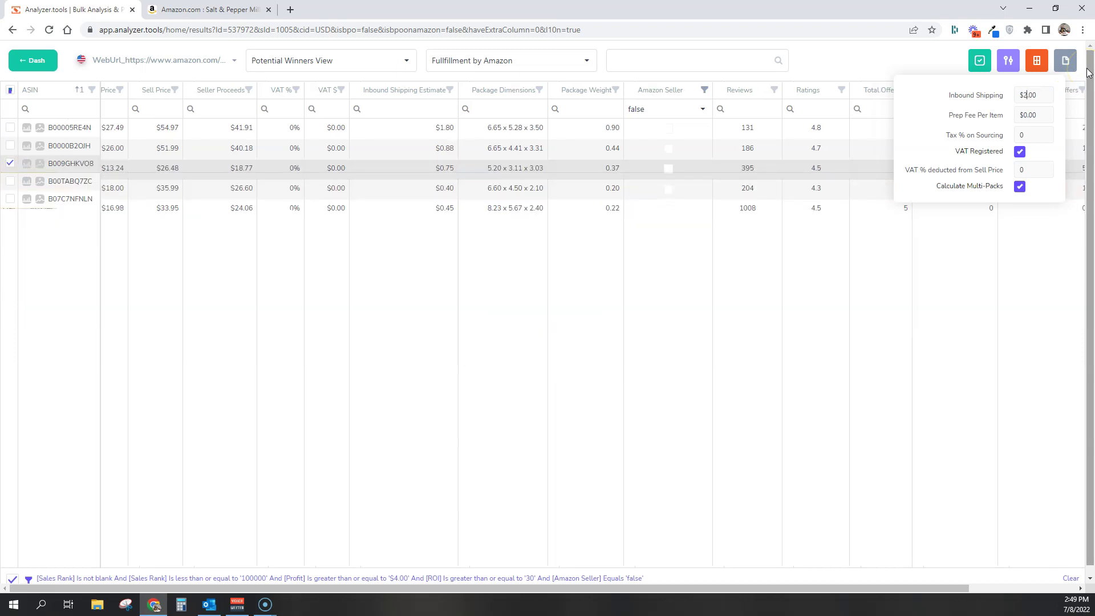
left_click(1039, 96)
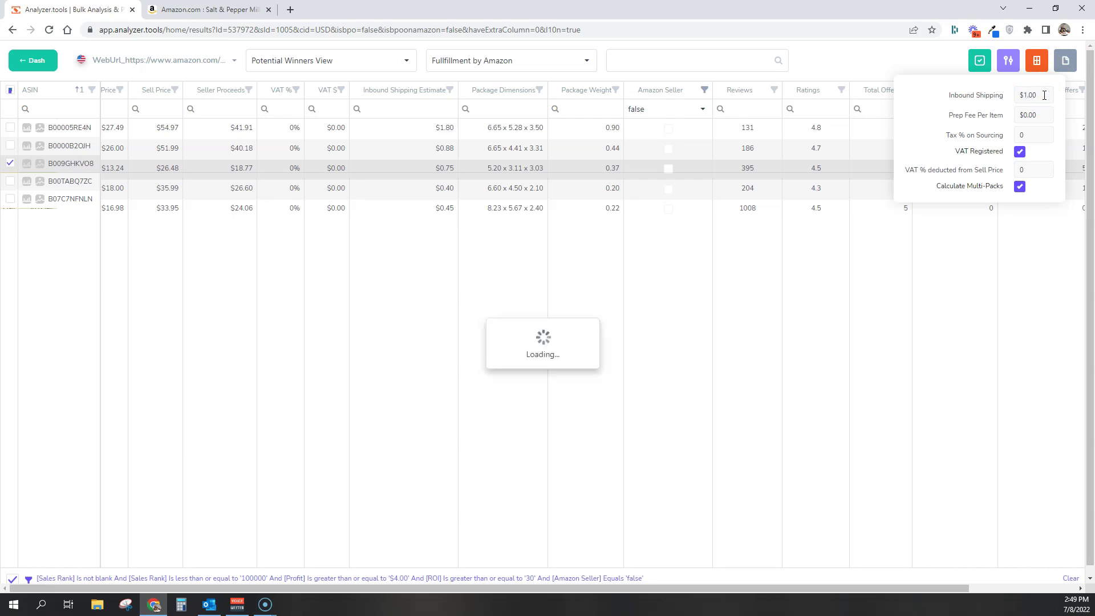
left_click(831, 50)
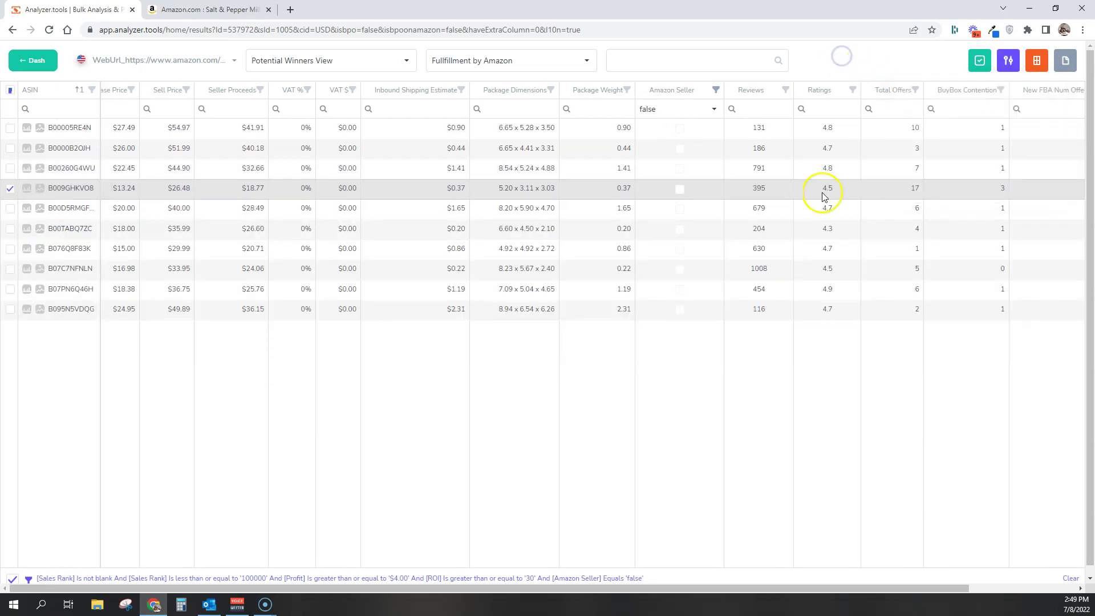
Step: Sort the potential winners by Est Sales in descending order
left_click(649, 564)
left_click_drag(649, 564, 294, 549)
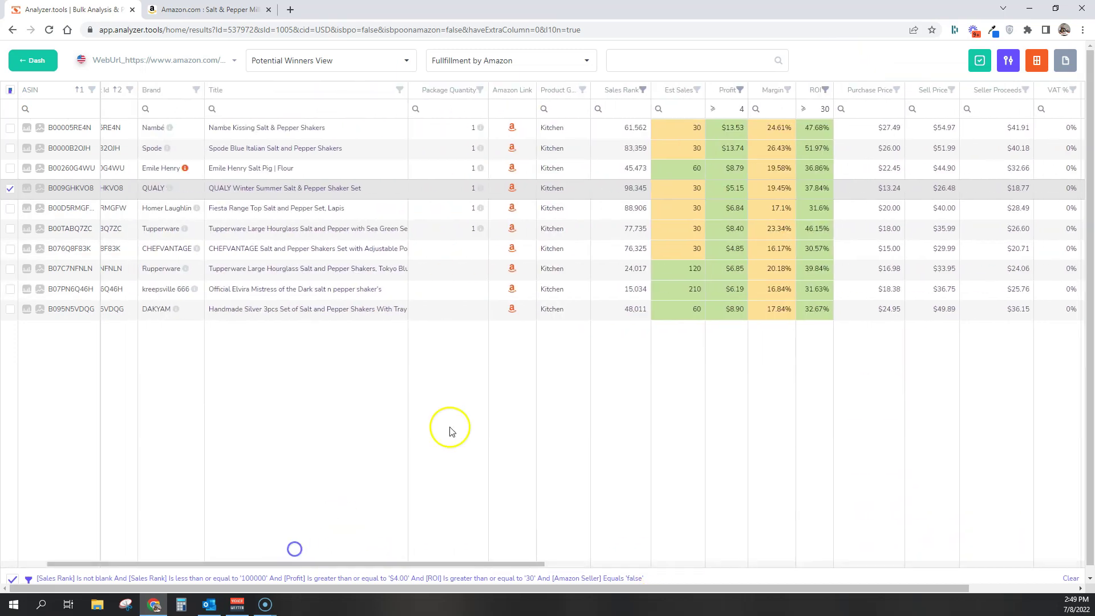
left_click(664, 90)
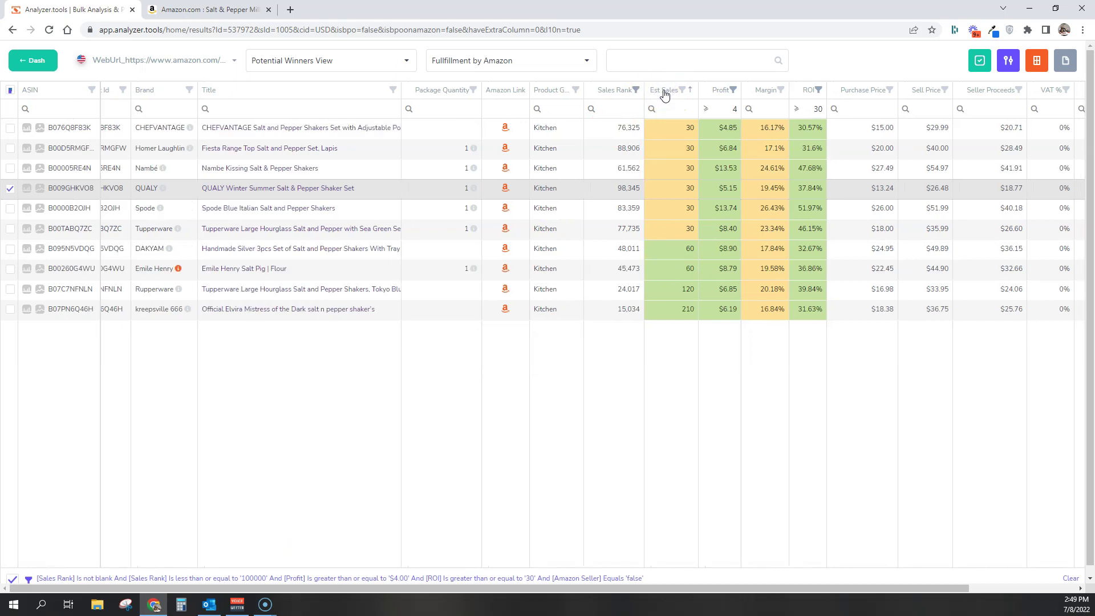
left_click(664, 90)
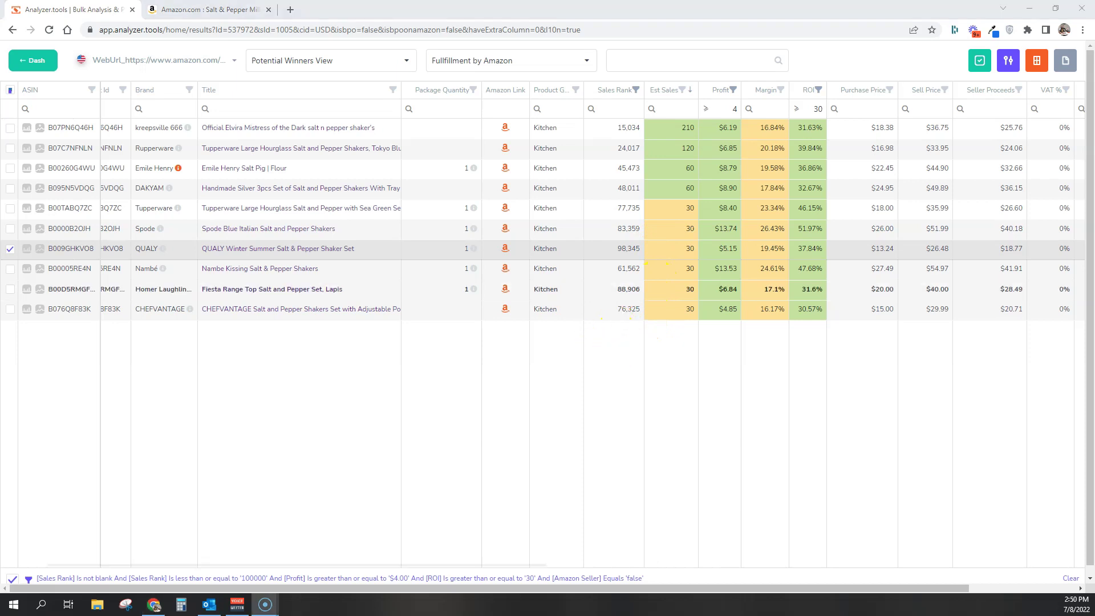
Step: Open the details of the Official Elvira salt n pepper shakers and examine the enlarged 365-day sales rank and price history
left_click(233, 129)
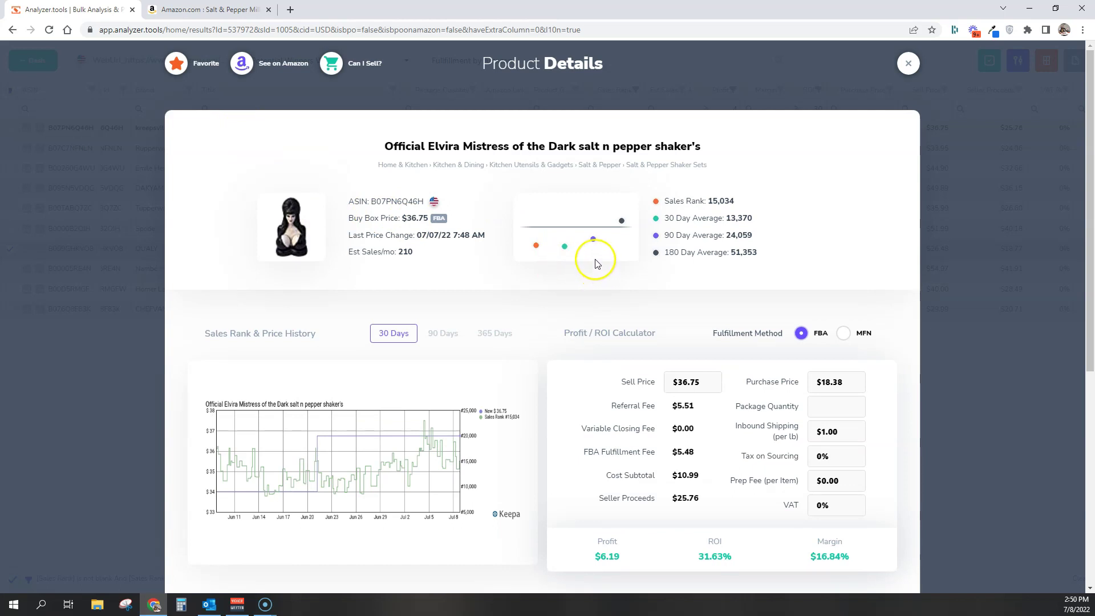
mouse_move(533, 246)
mouse_move(600, 232)
left_click(494, 335)
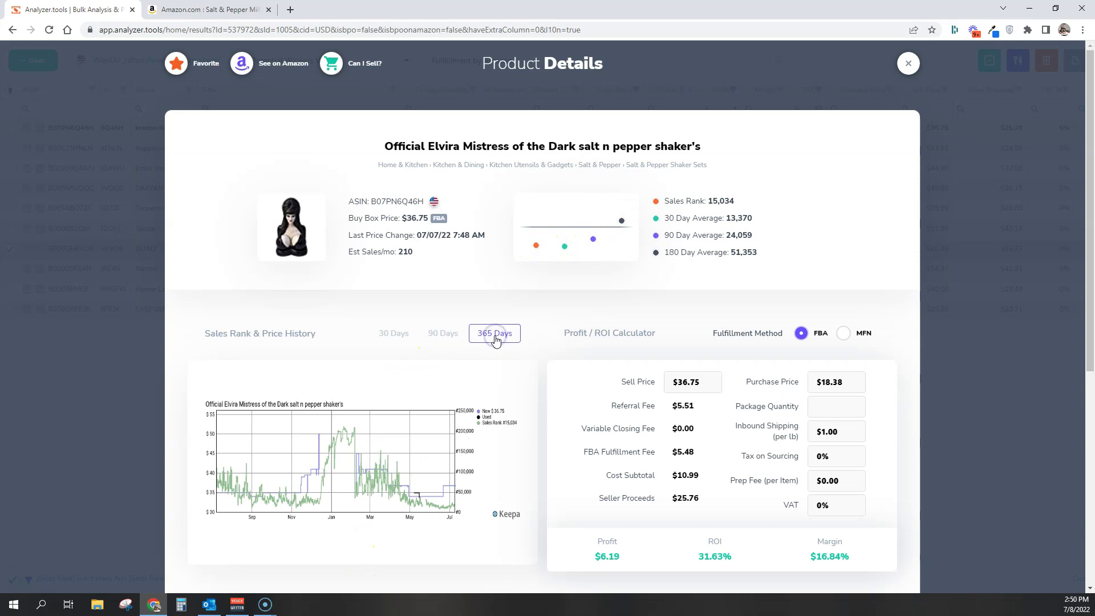
scroll(399, 416, "down", 1)
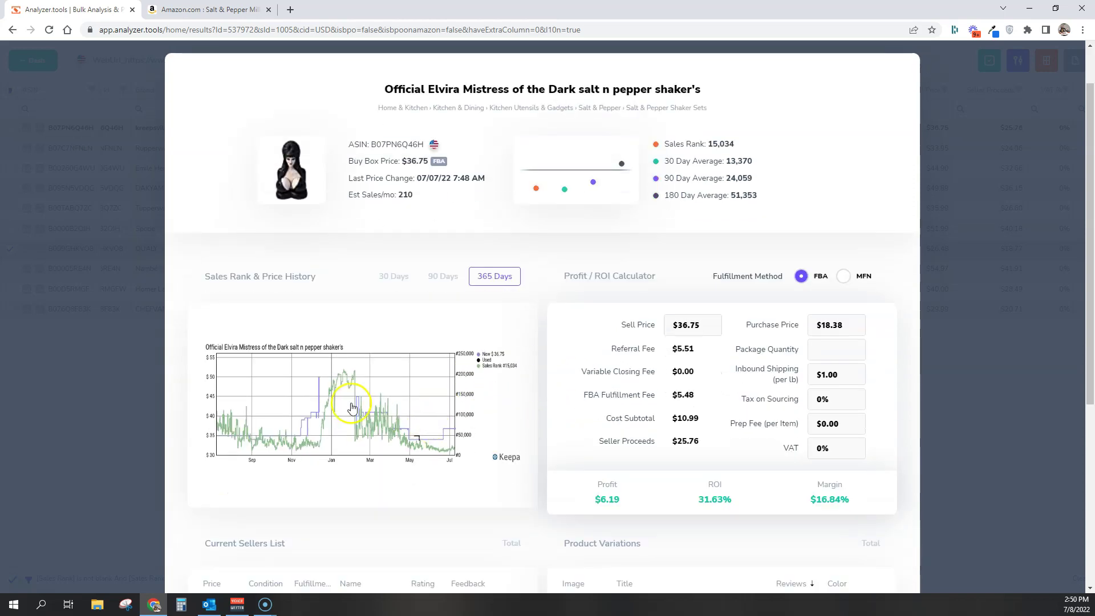
left_click(340, 400)
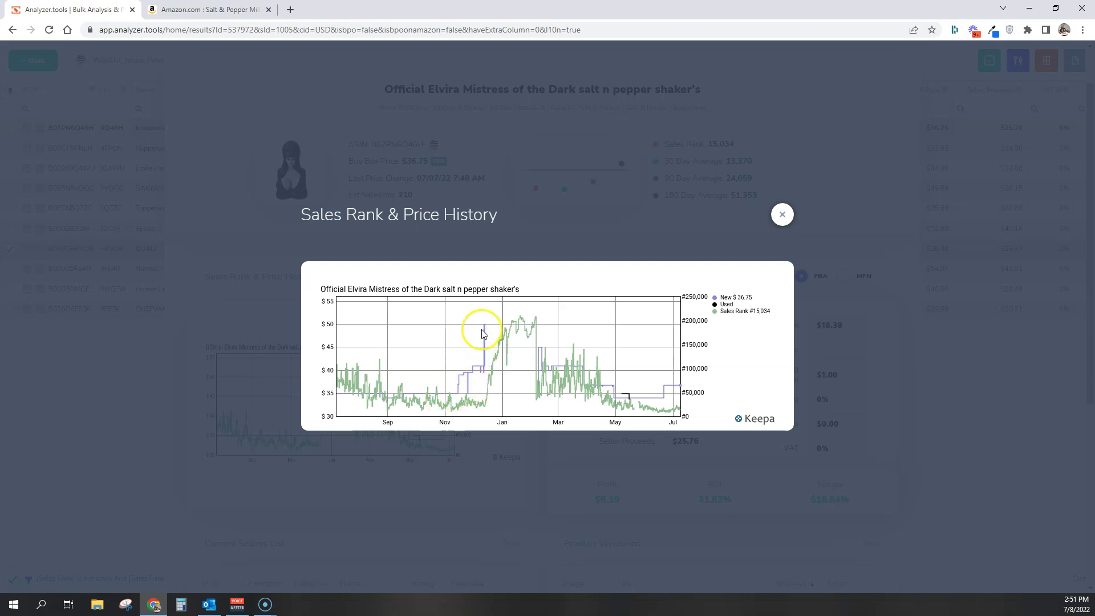
left_click(782, 214)
Step: Sort the product's Current Sellers List by fulfillment type and examine the FBA sellers' prices
scroll(329, 238, "down", 2)
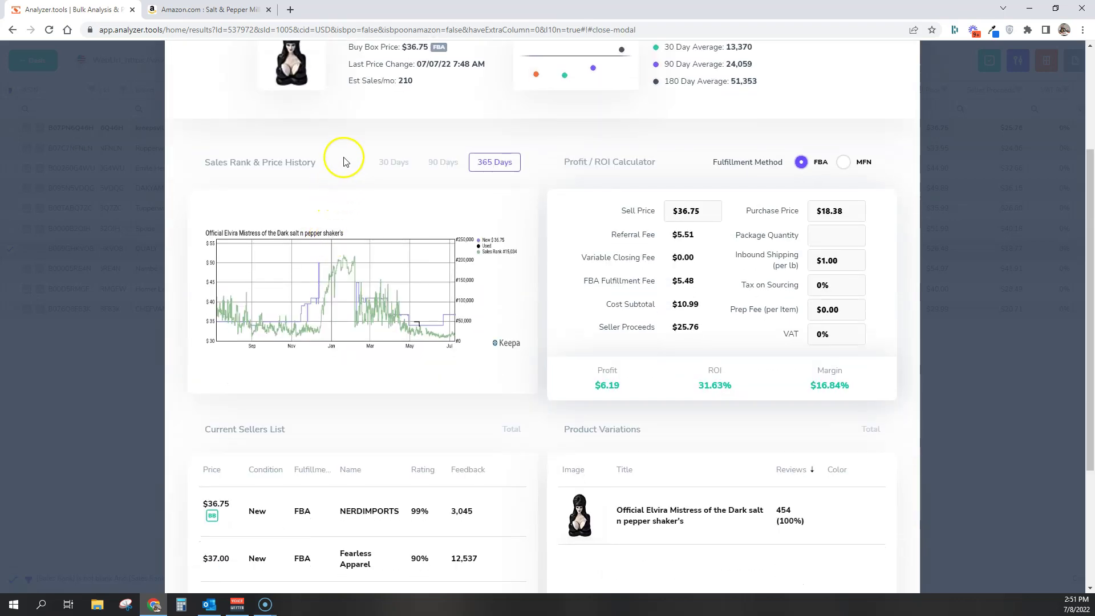
scroll(399, 228, "down", 3)
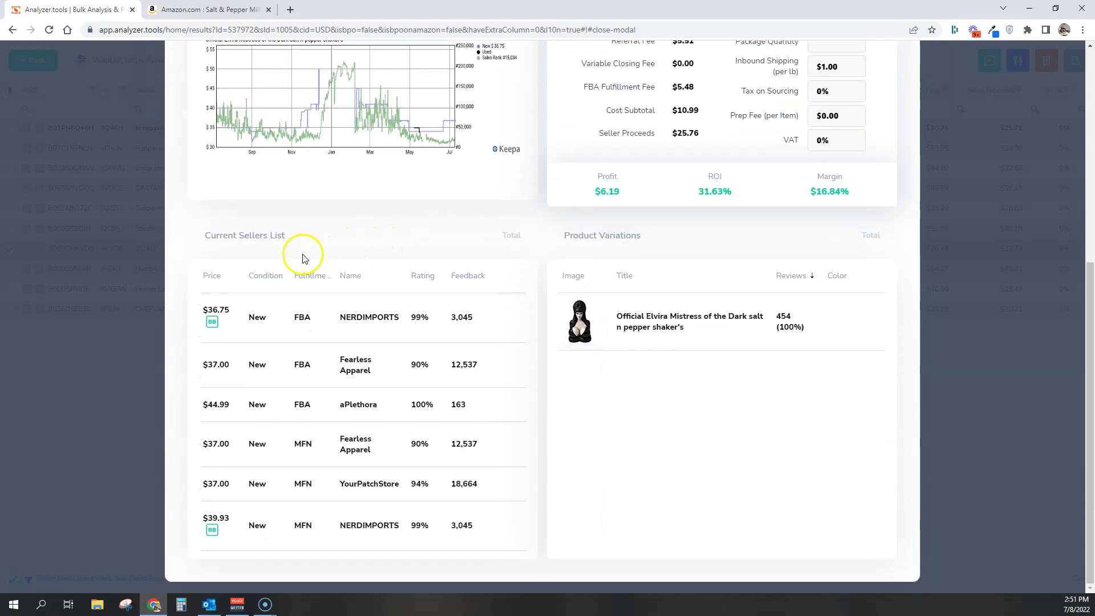
left_click(309, 280)
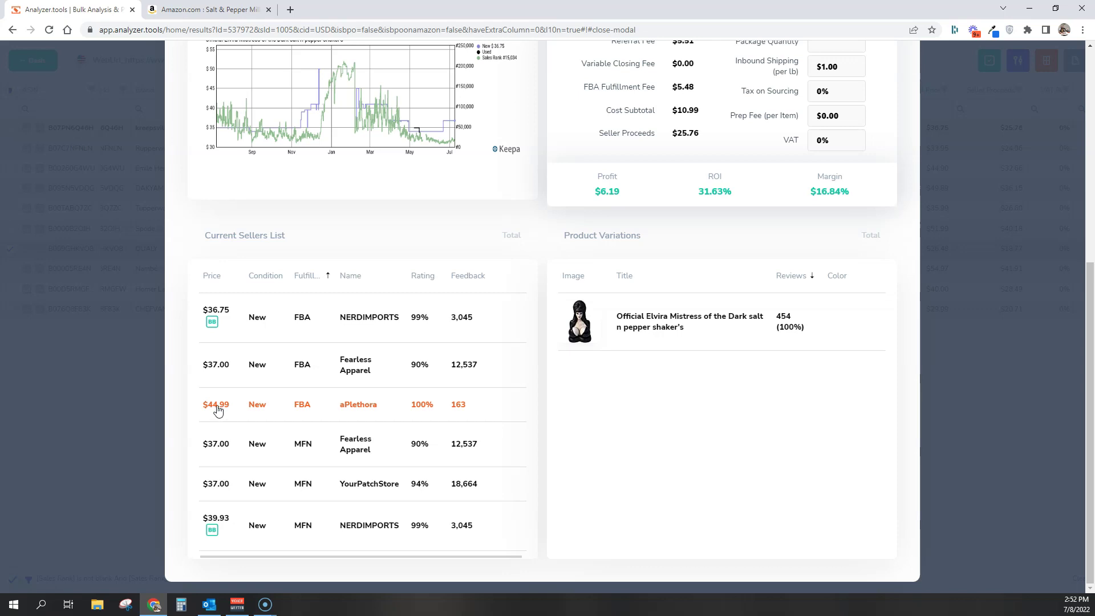
left_click(215, 311)
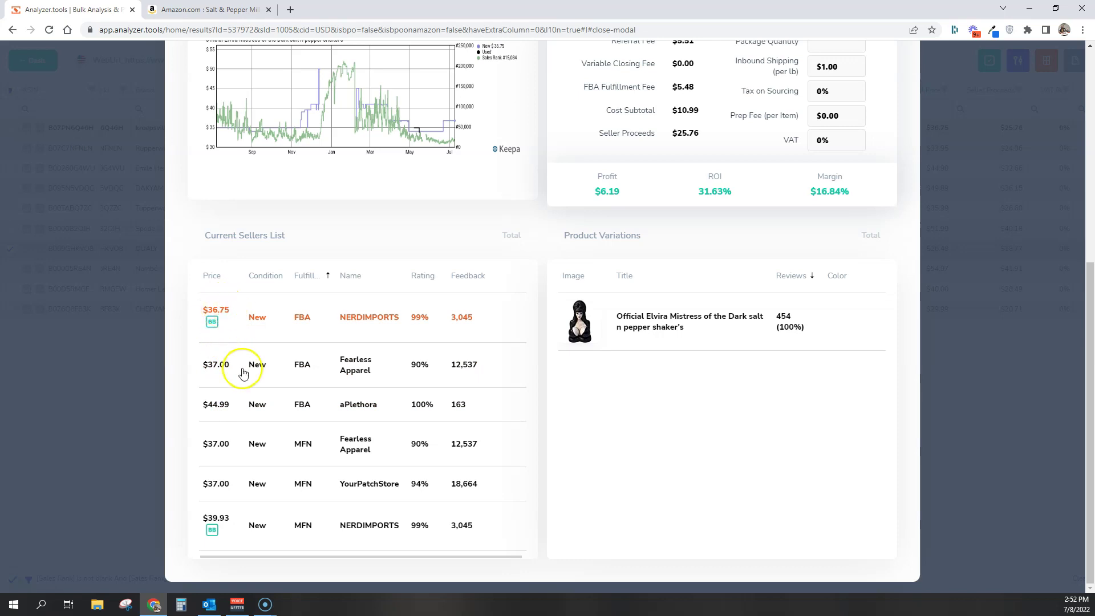
Step: Compare the prices of the three FBA offers in the Elvira shakers' Current Sellers List
left_click(218, 408)
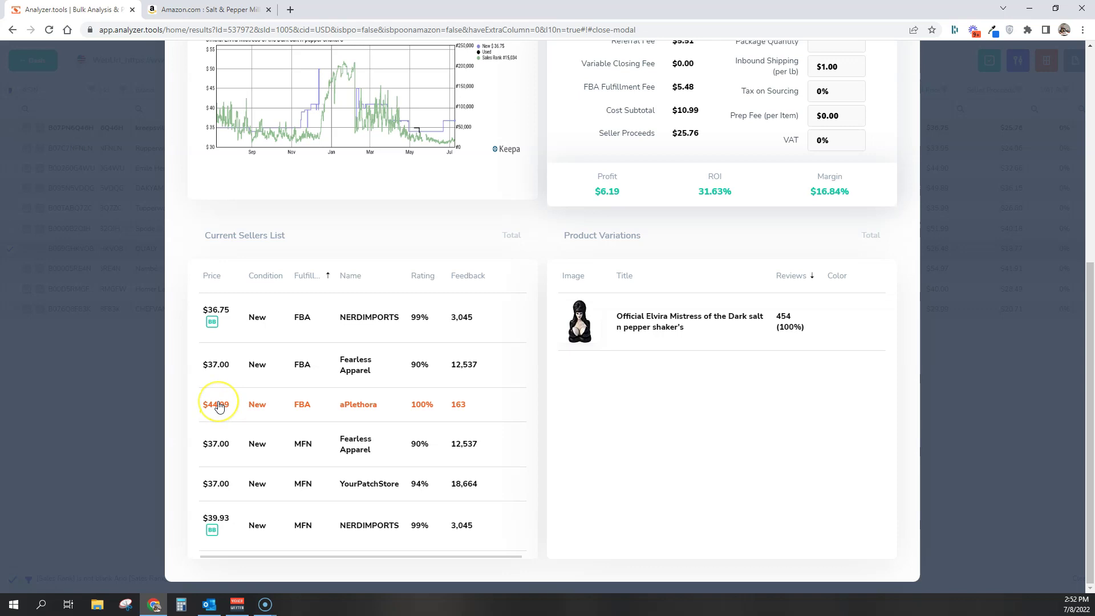
left_click(234, 363)
left_click(249, 326)
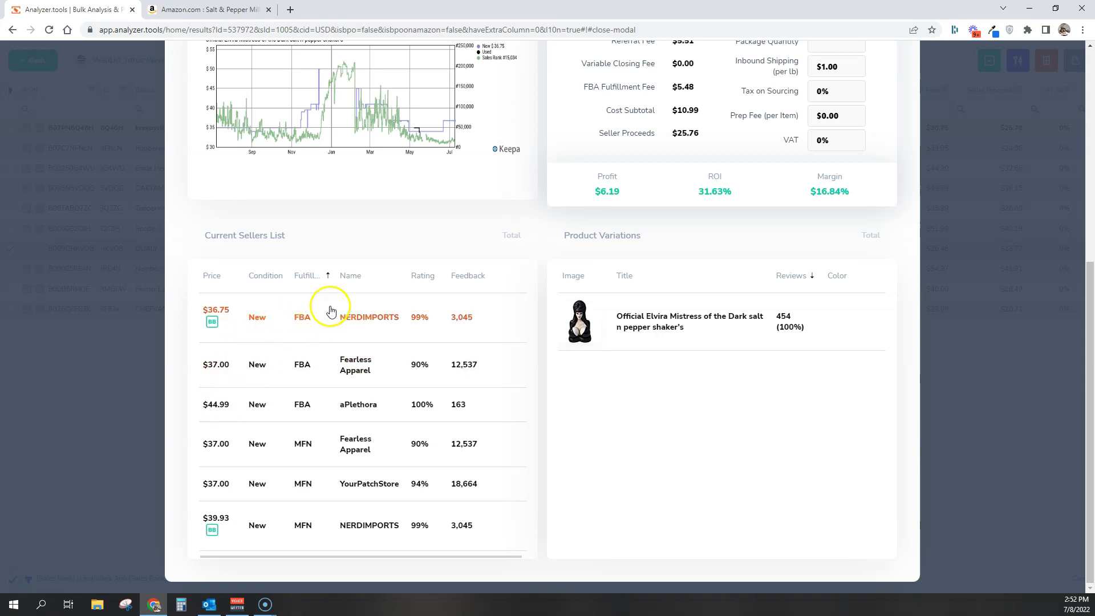
Step: Open the Elvira shakers' Amazon listing from the product details and close the older Amazon search results tab
scroll(330, 311, "up", 6)
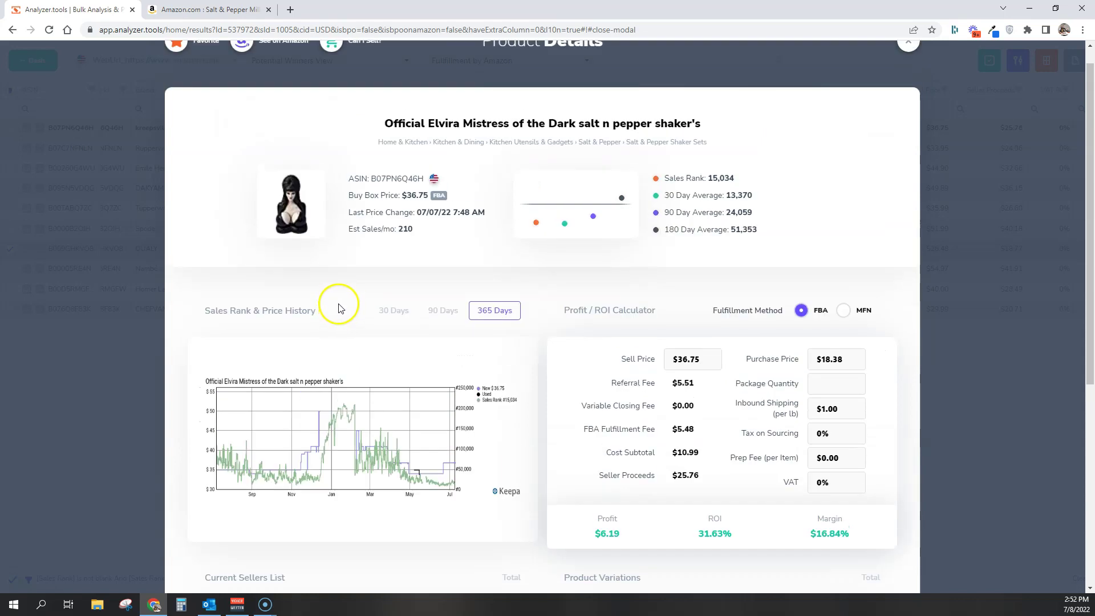
scroll(320, 152, "up", 1)
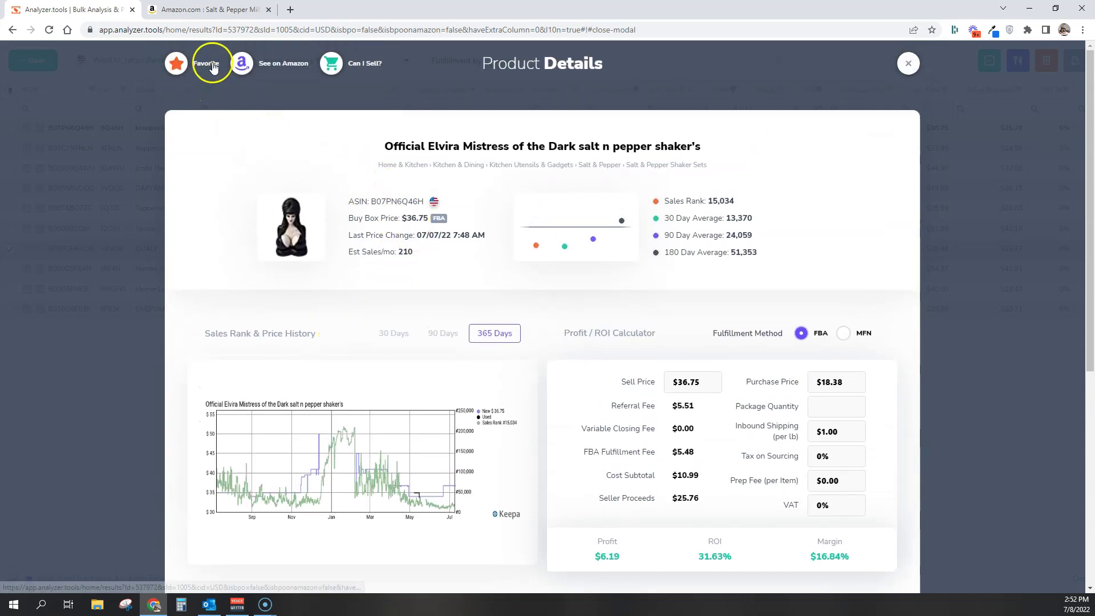
left_click(242, 66)
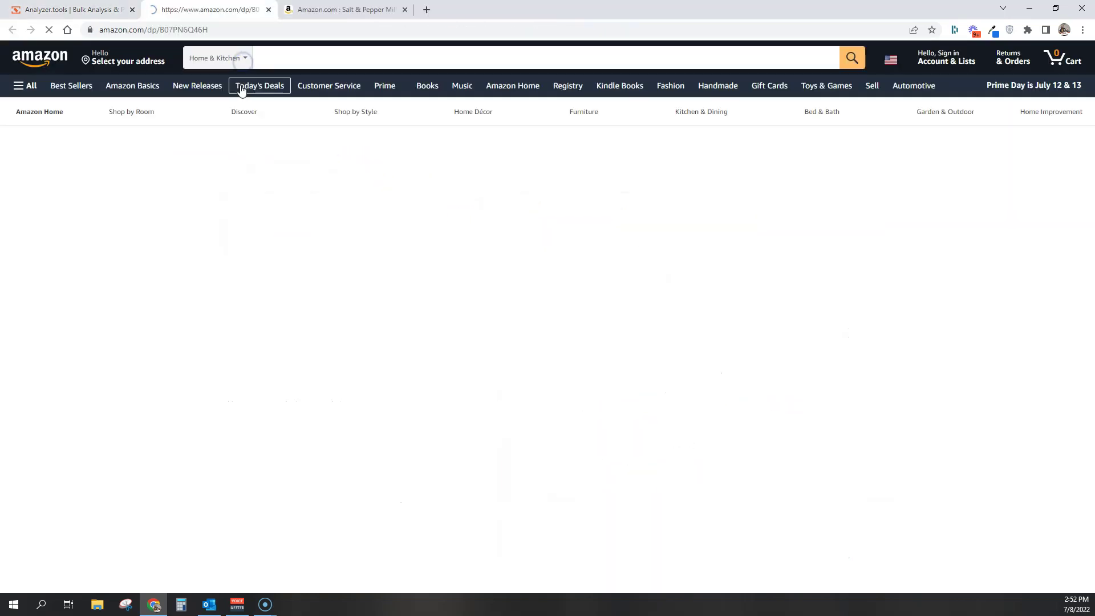
left_click(407, 9)
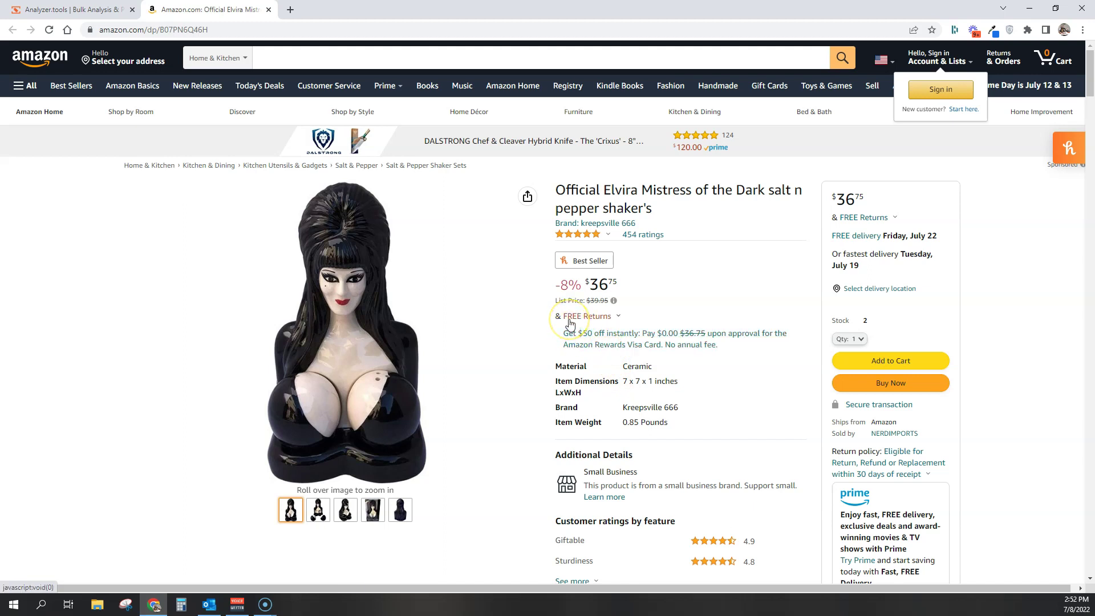
Step: Run a Google Lens image search on the main product photo of the Amazon listing
scroll(568, 323, "down", 4)
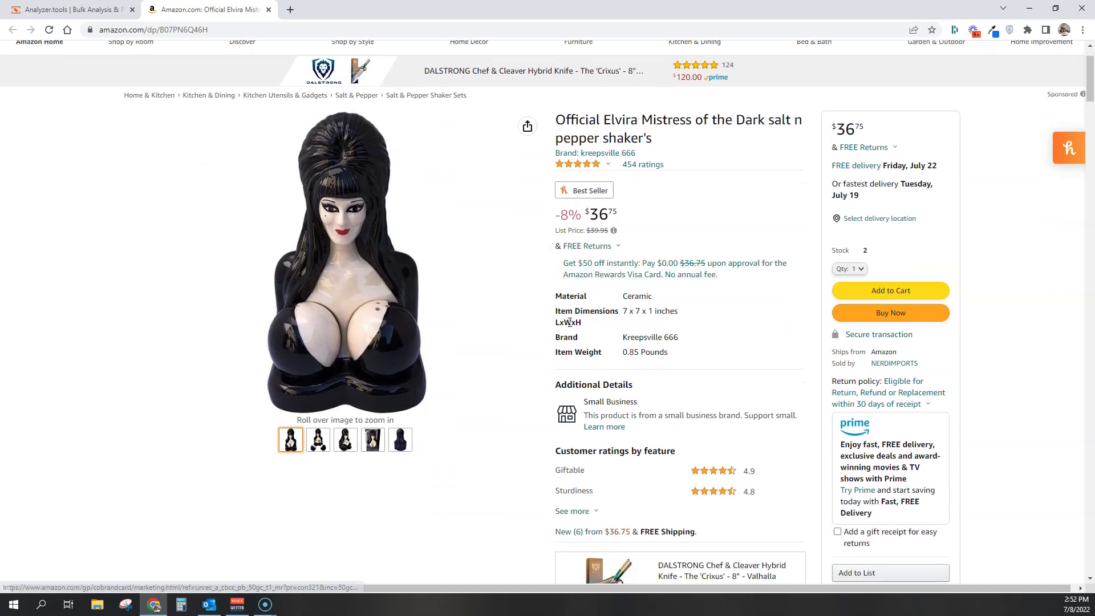
scroll(570, 327, "up", 3)
scroll(568, 325, "up", 2)
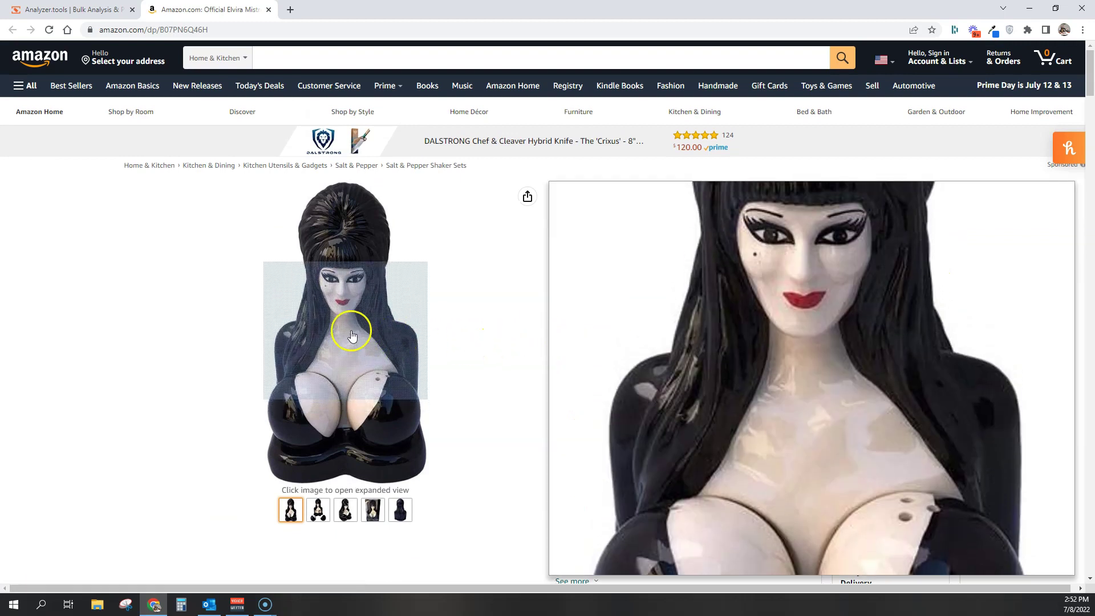
right_click(349, 331)
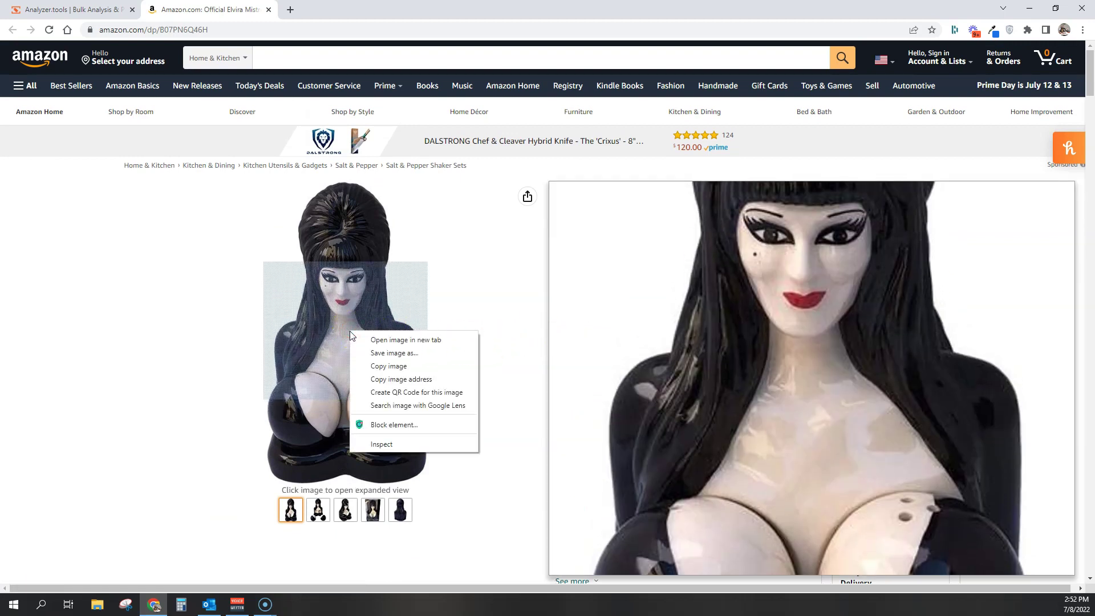
left_click(415, 407)
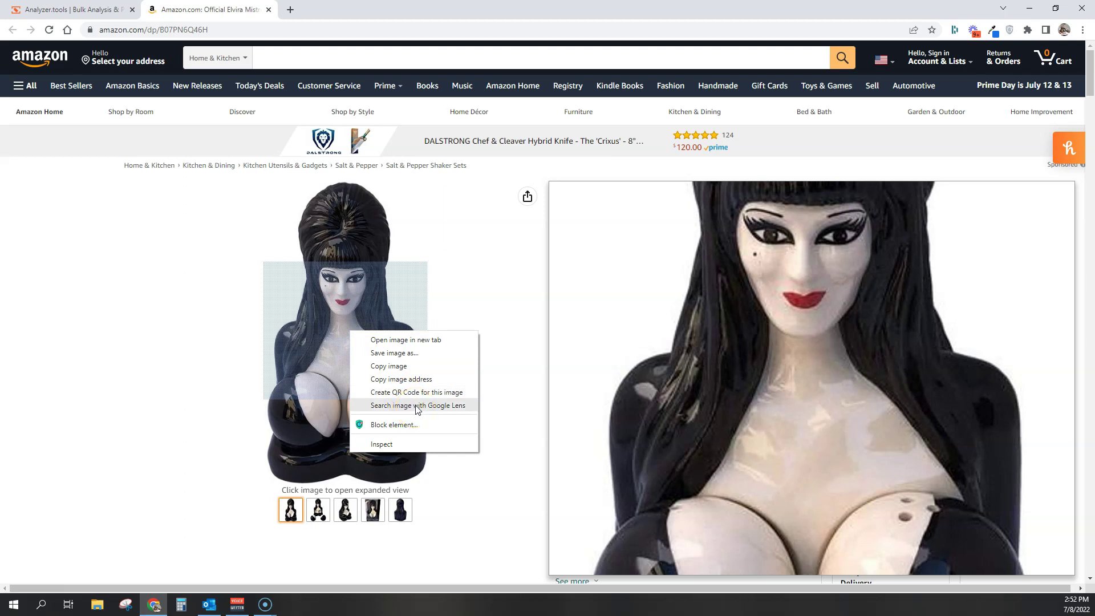
left_click(416, 410)
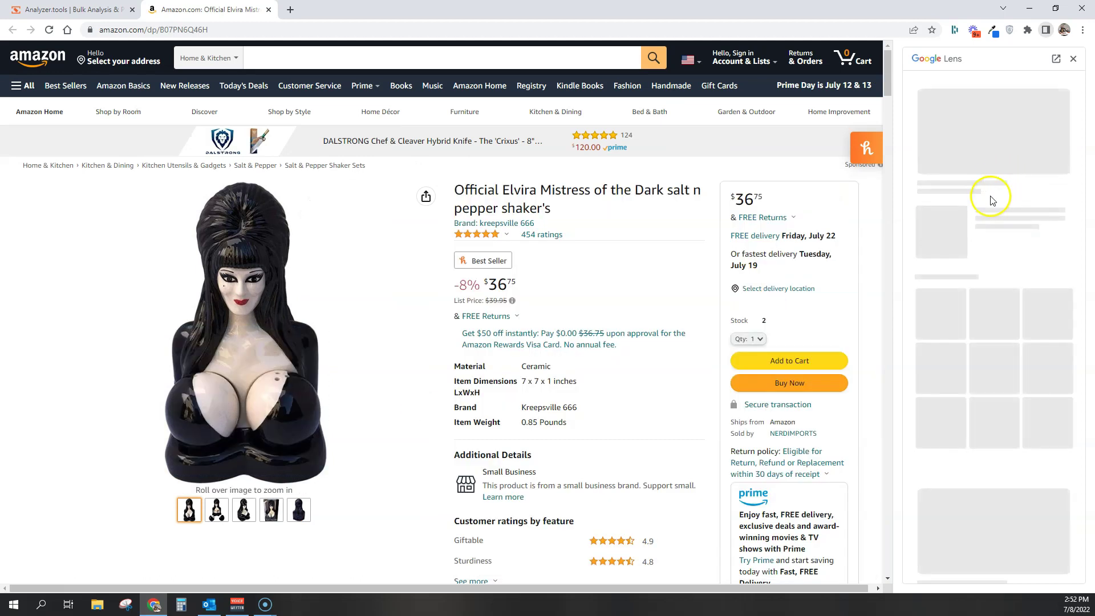
Step: Examine the Google Lens visual matches for other stores selling the shakers and their prices
scroll(1051, 299, "down", 8)
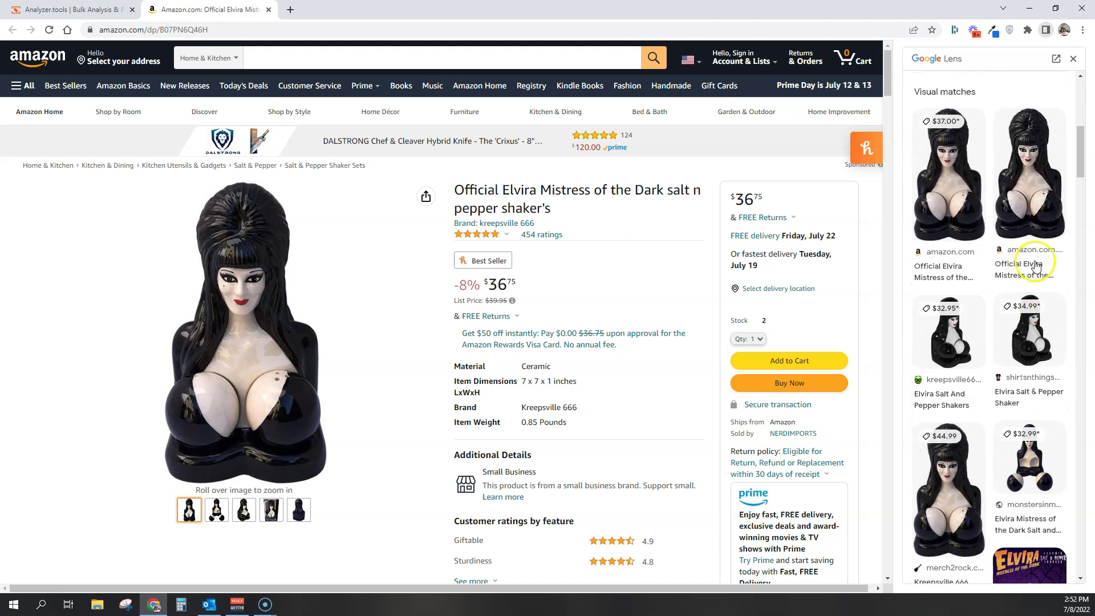
scroll(1035, 262, "down", 2)
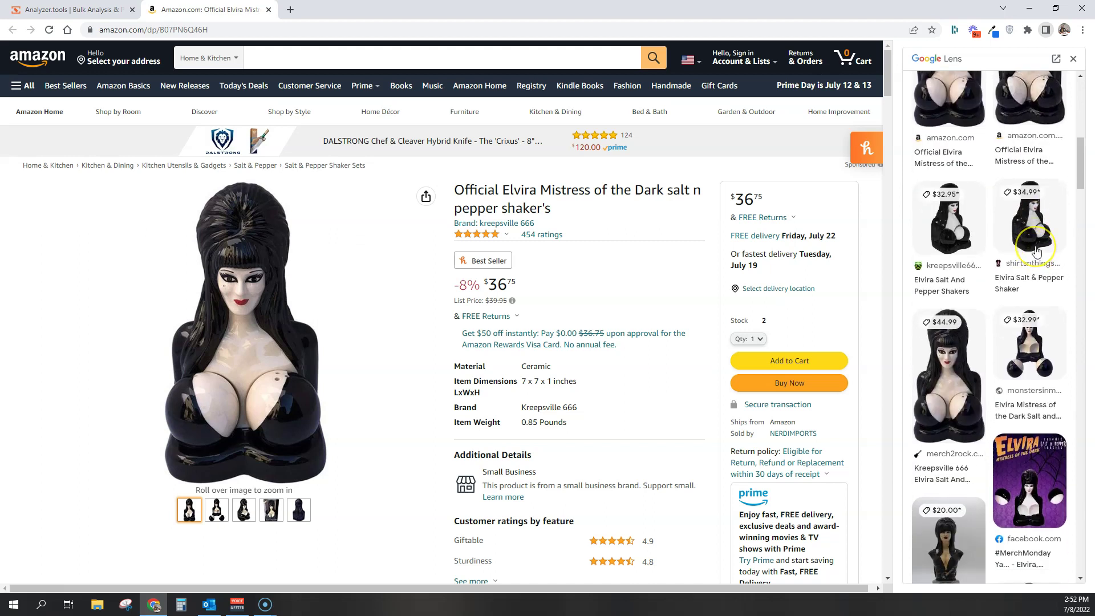
scroll(1036, 252, "down", 5)
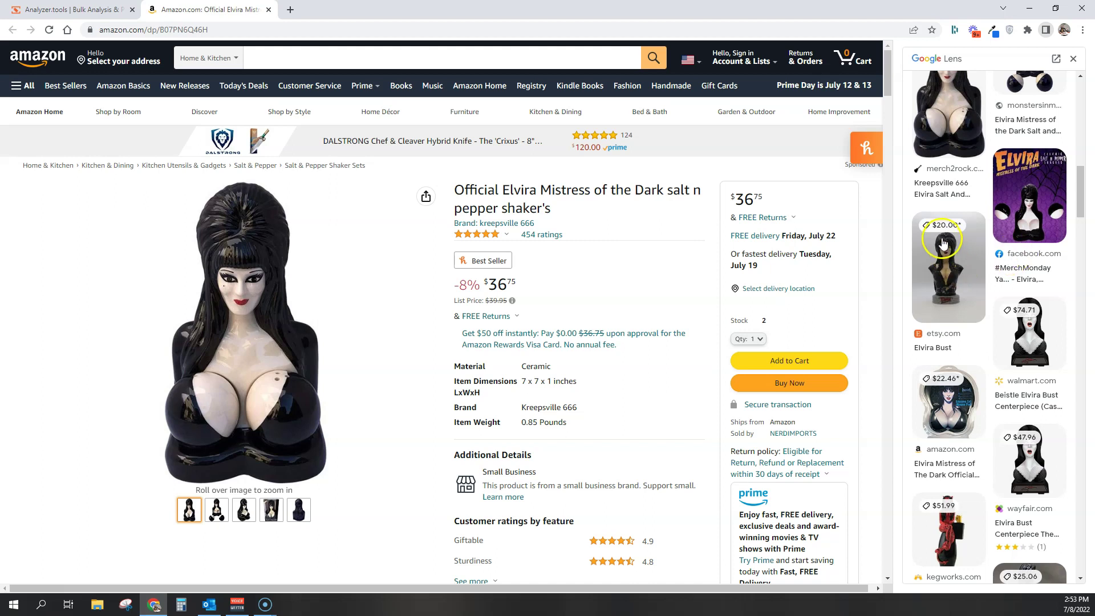
left_click(950, 401)
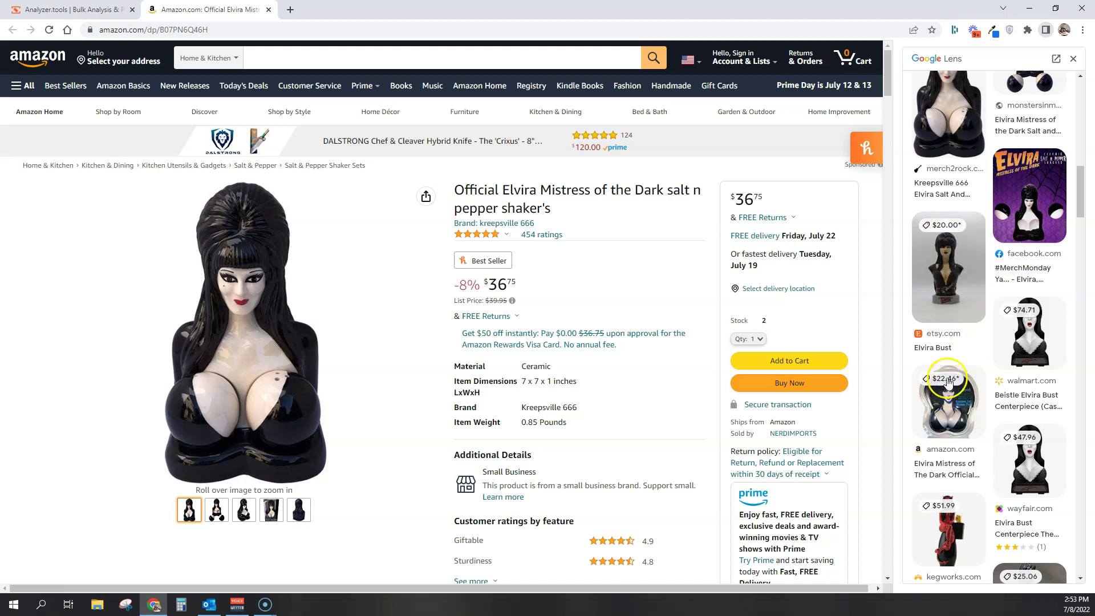
left_click(939, 384)
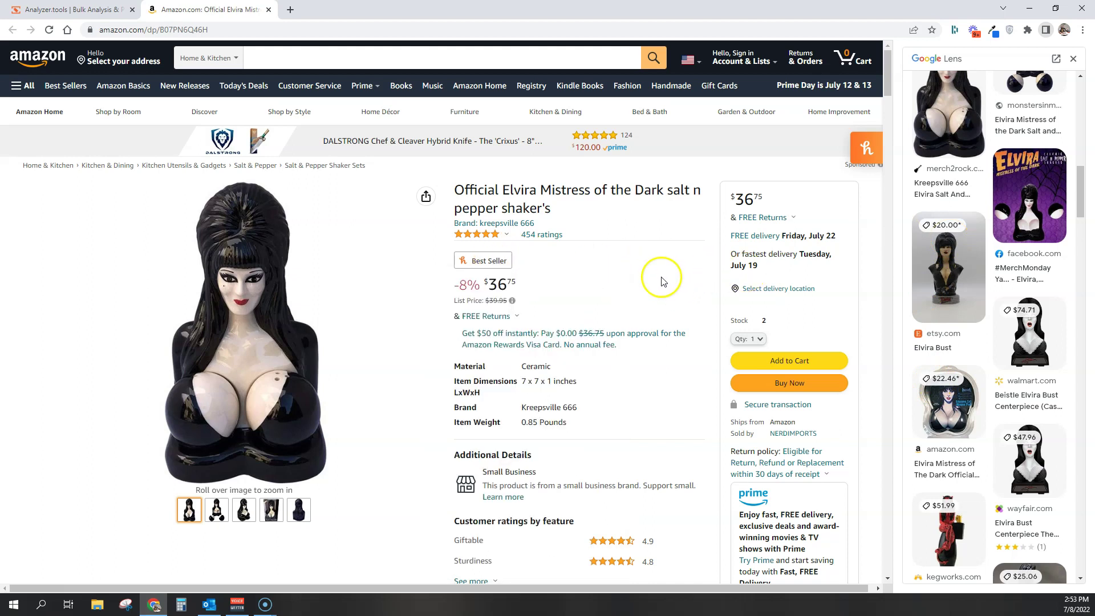
Step: Return to the Analyzer.tools product details and compare the Profit / ROI Calculator's purchase price with further Google Lens matches
left_click(71, 9)
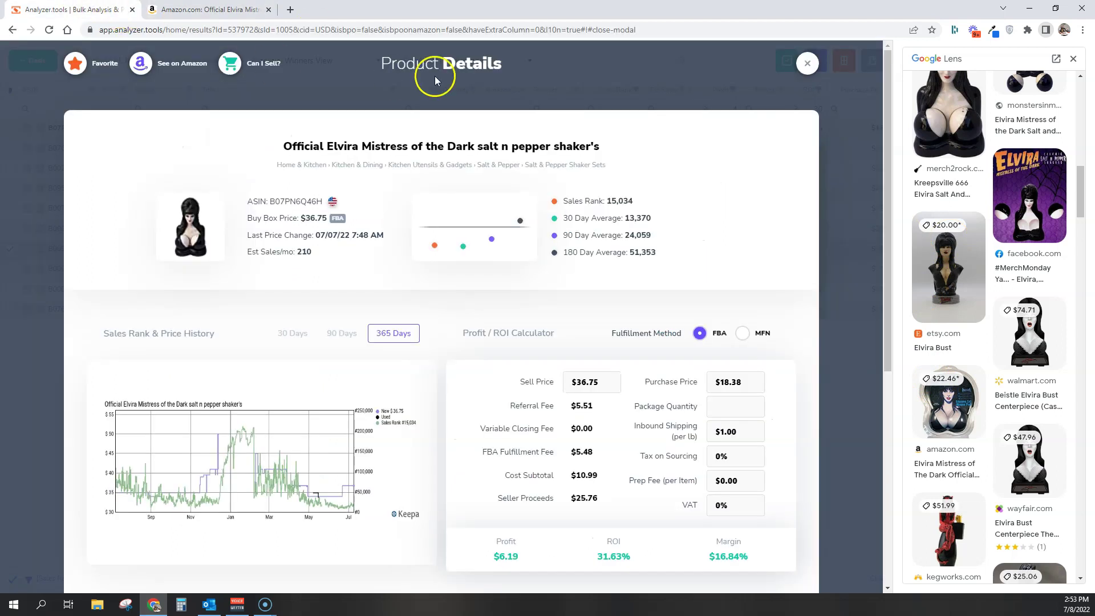
scroll(582, 276, "down", 2)
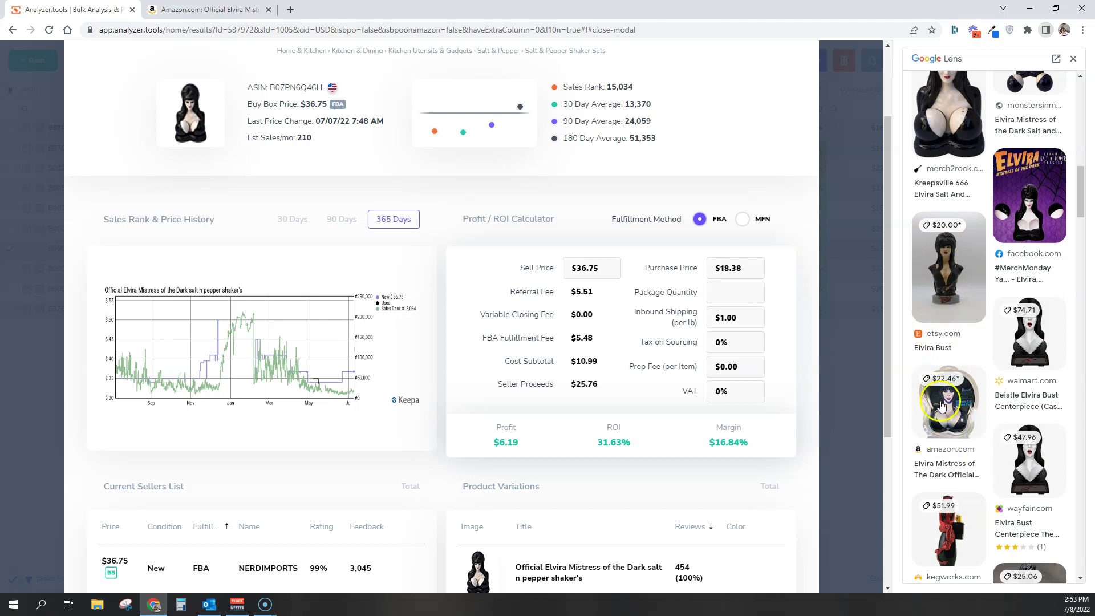
scroll(946, 402, "down", 4)
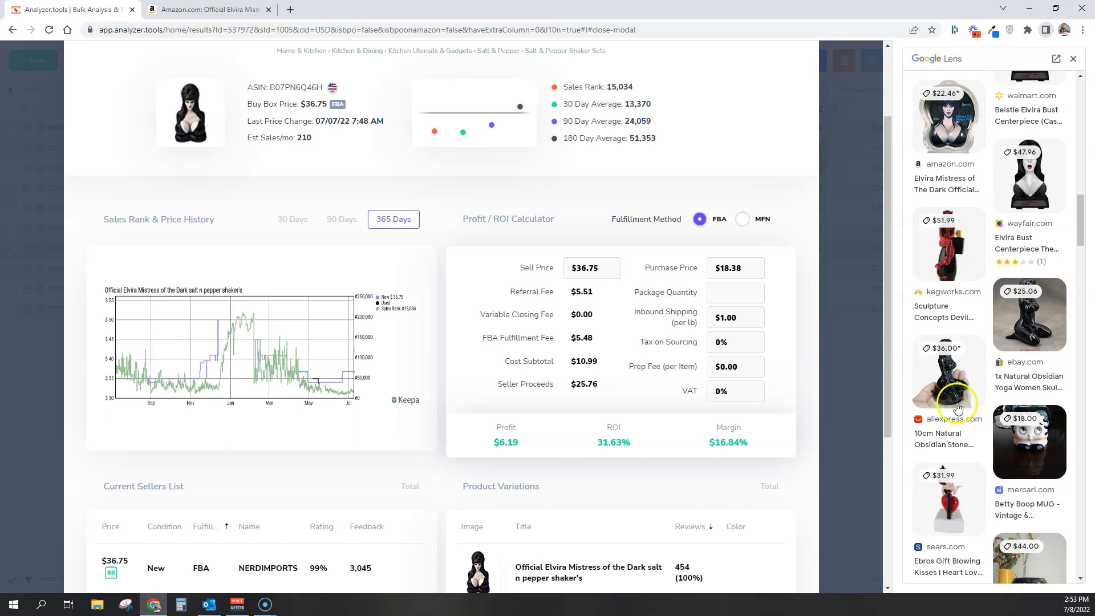
scroll(958, 399, "down", 4)
scroll(957, 408, "down", 2)
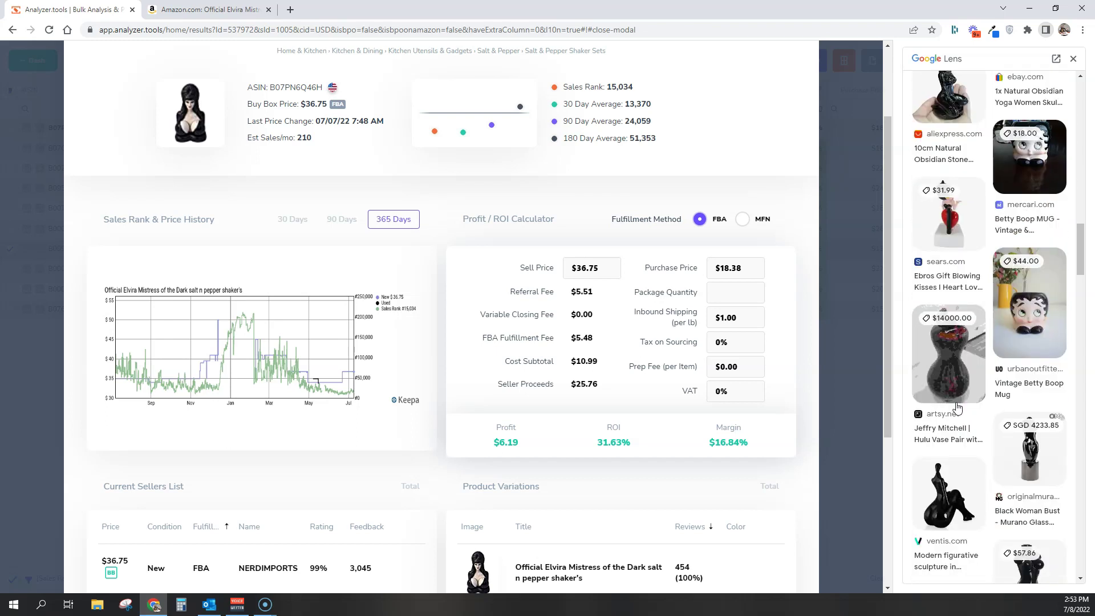
scroll(957, 406, "down", 3)
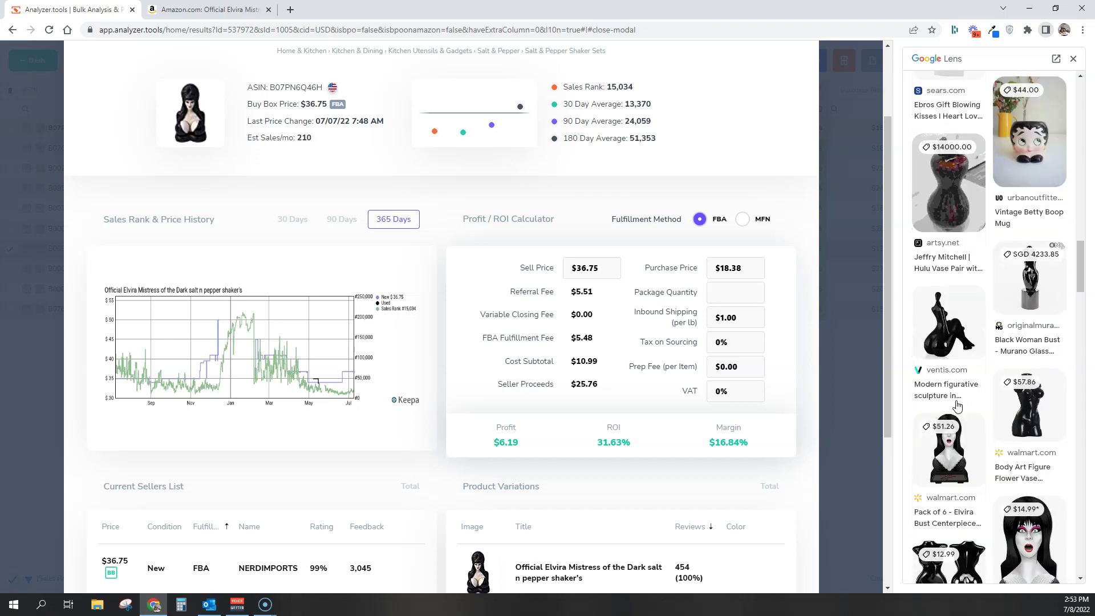
scroll(958, 406, "down", 2)
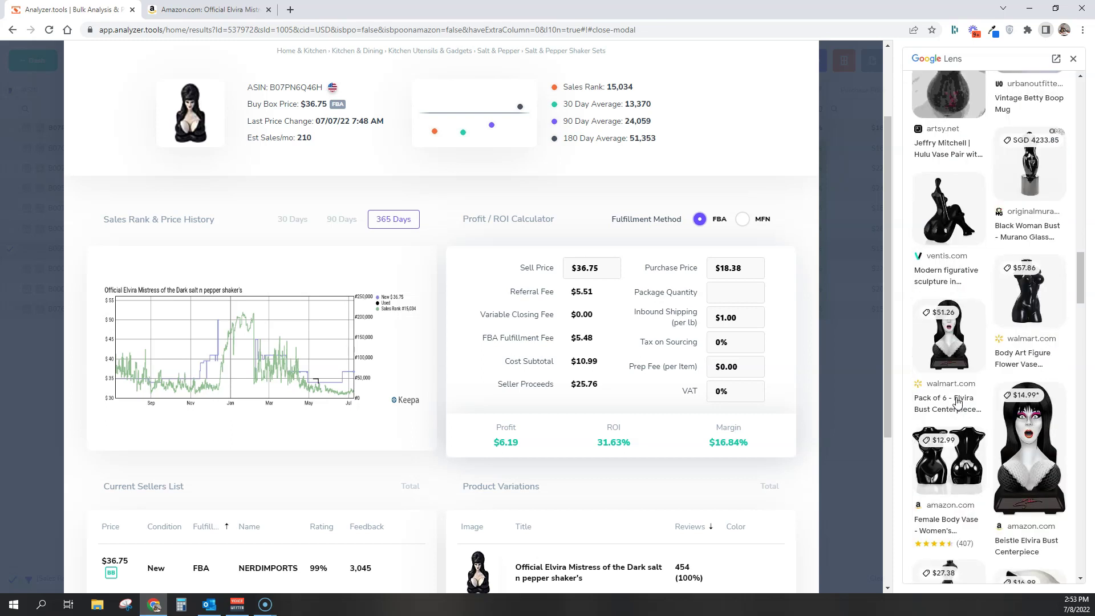
scroll(956, 396, "up", 8)
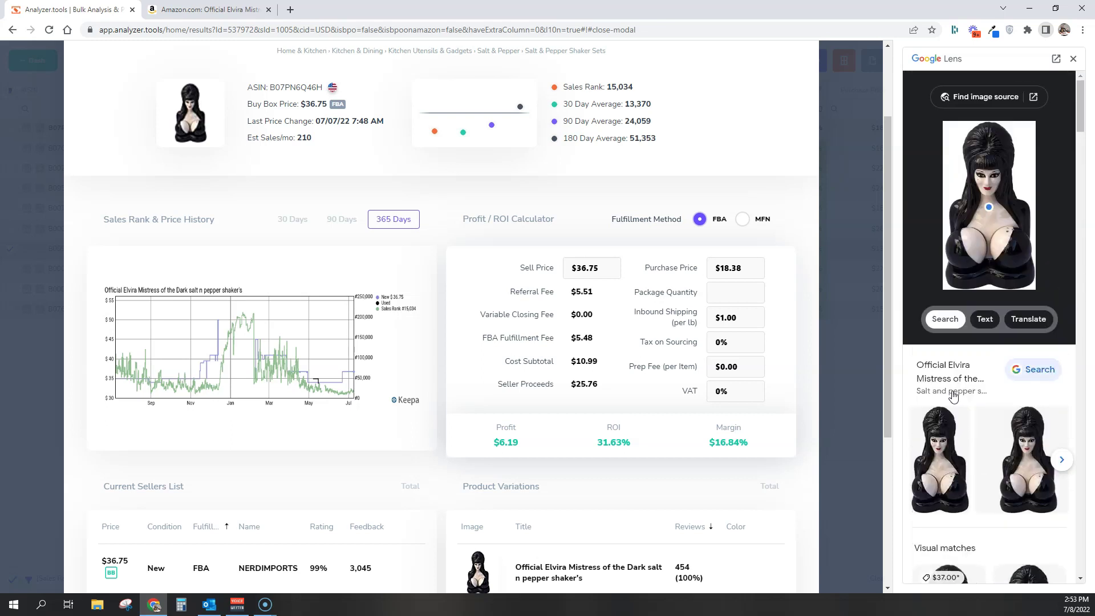
scroll(953, 396, "down", 1)
Step: Search Google for the brand name "kreepsville 666" taken from the Amazon listing
left_click(171, 10)
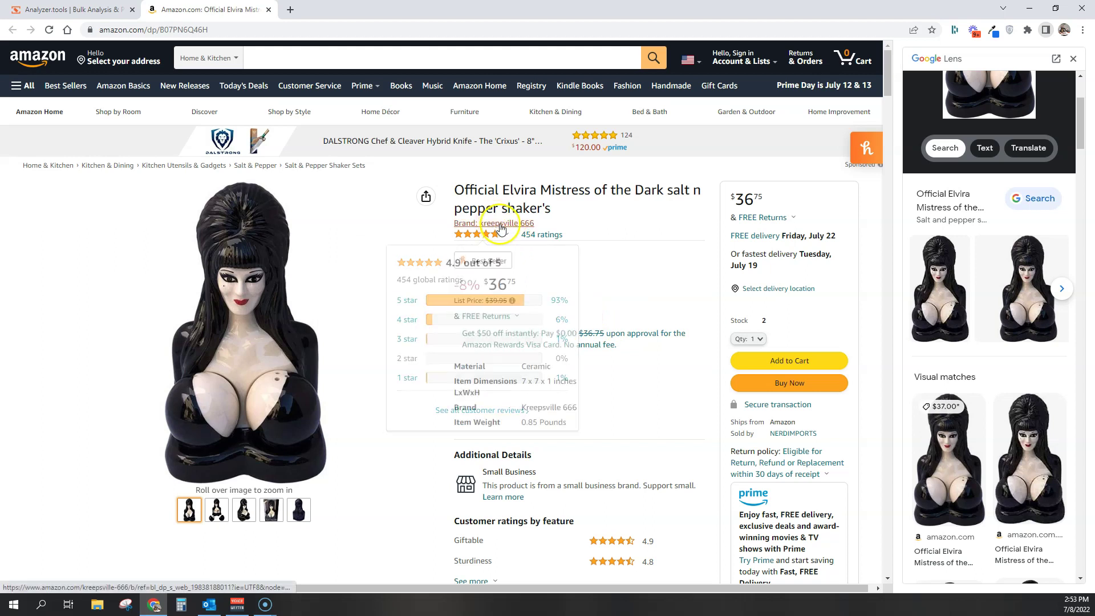
left_click_drag(529, 223, 474, 224)
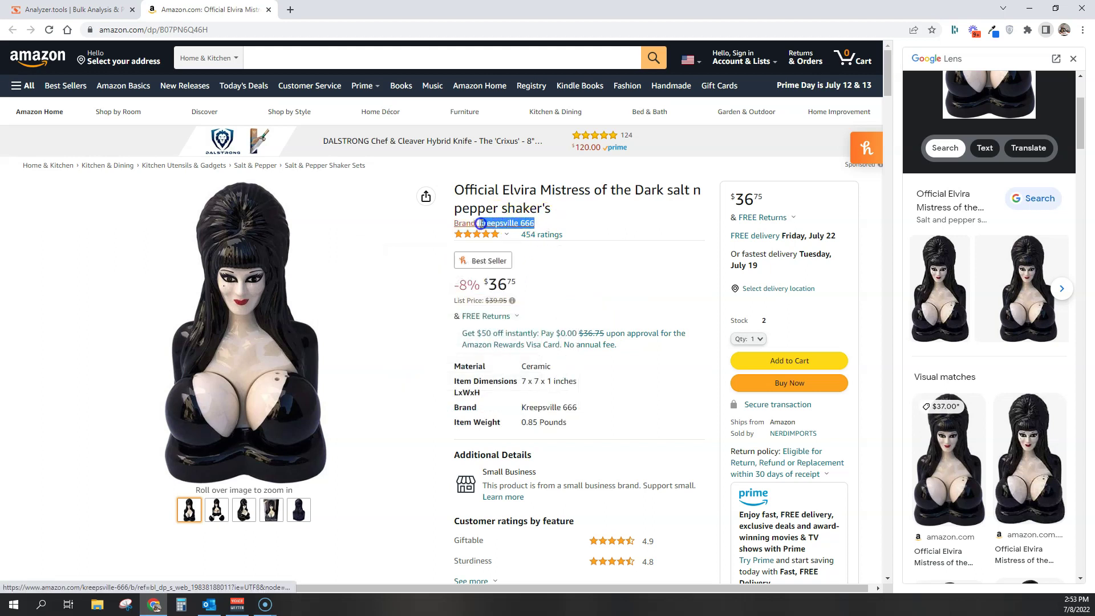
right_click(502, 228)
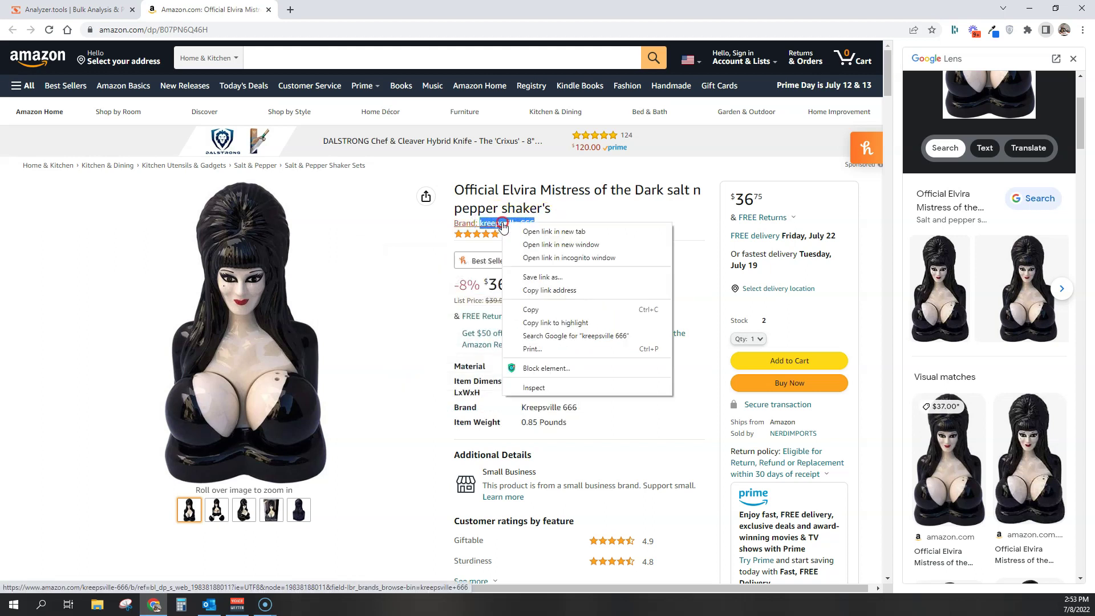
left_click(586, 338)
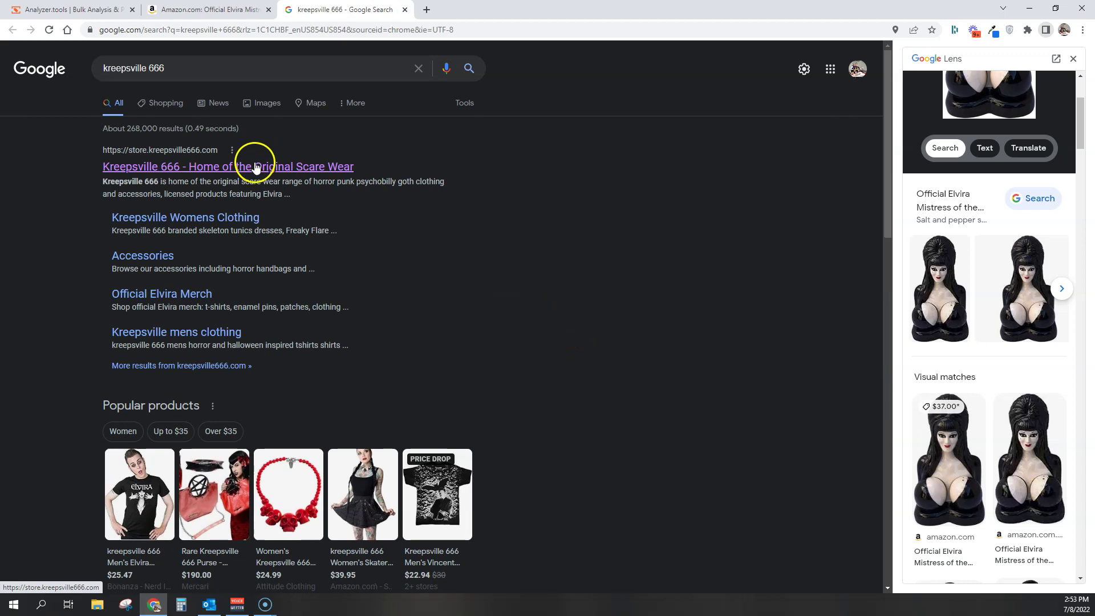
Step: Open the official Kreepsville 666 store from the search results and look through its home page down to the footer's information links
left_click(256, 167)
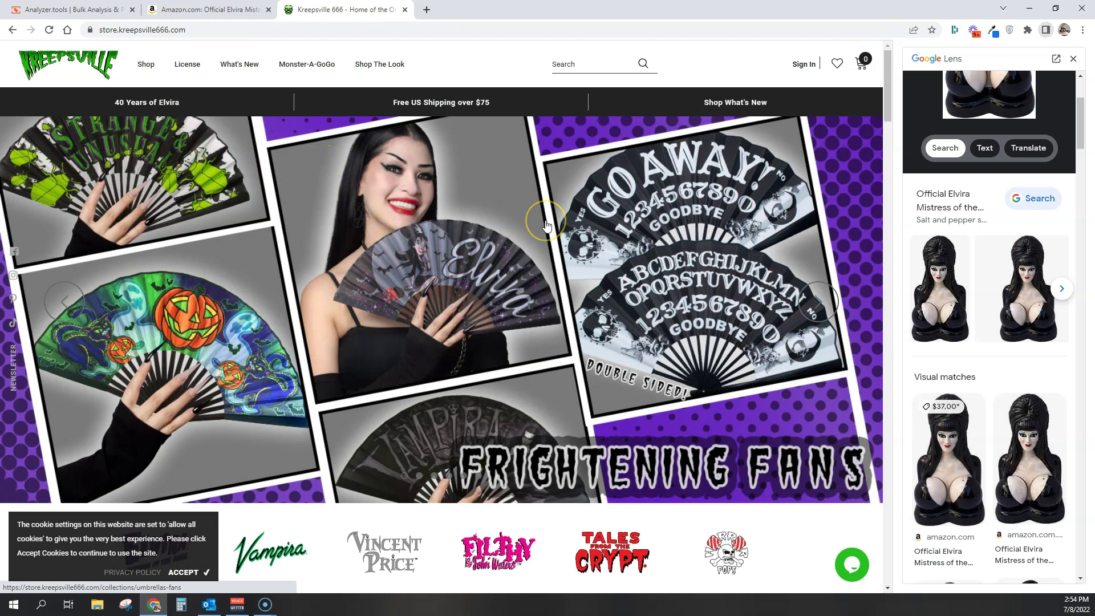
scroll(589, 216, "down", 1)
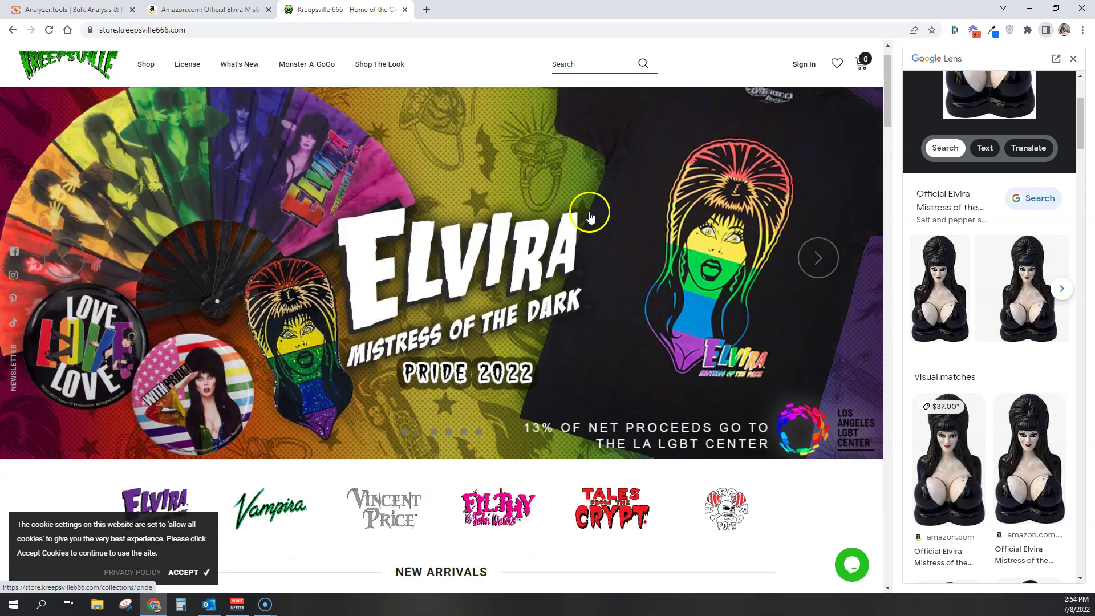
scroll(590, 217, "down", 4)
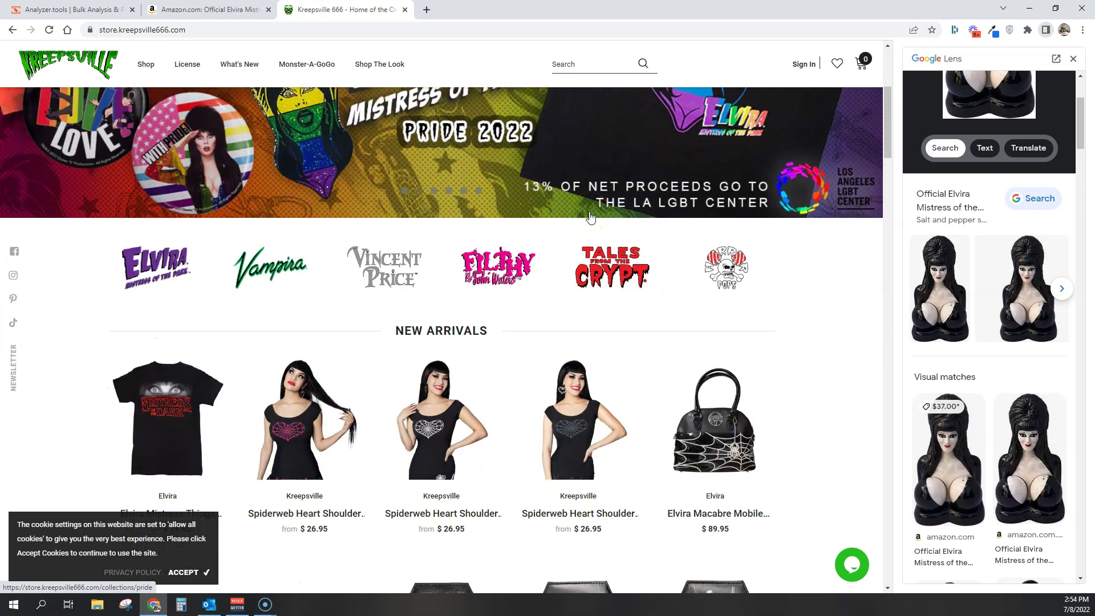
scroll(589, 217, "up", 5)
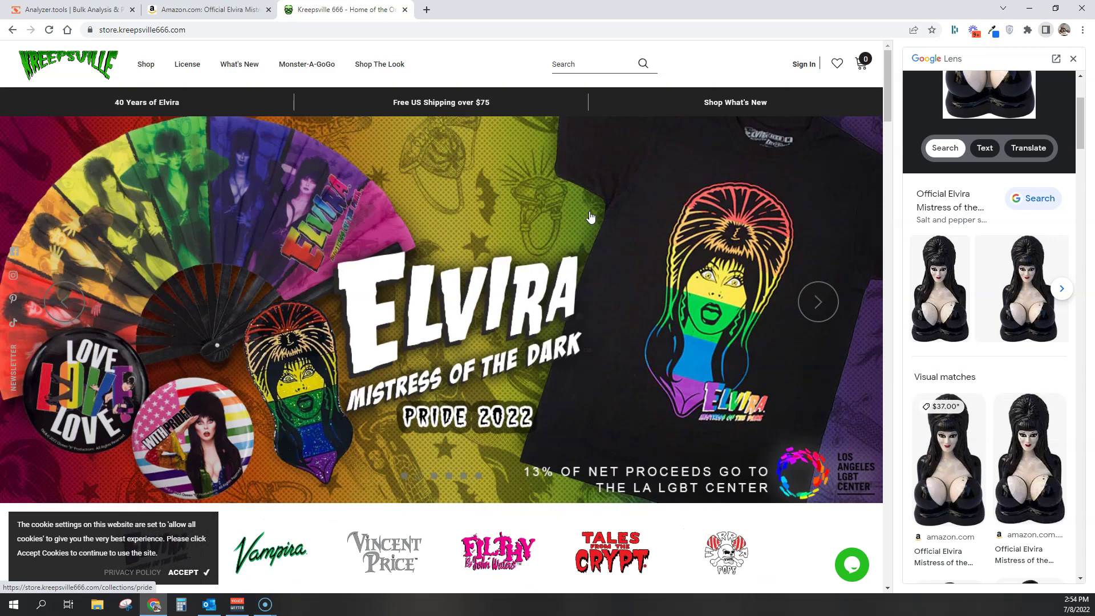
scroll(590, 216, "down", 7)
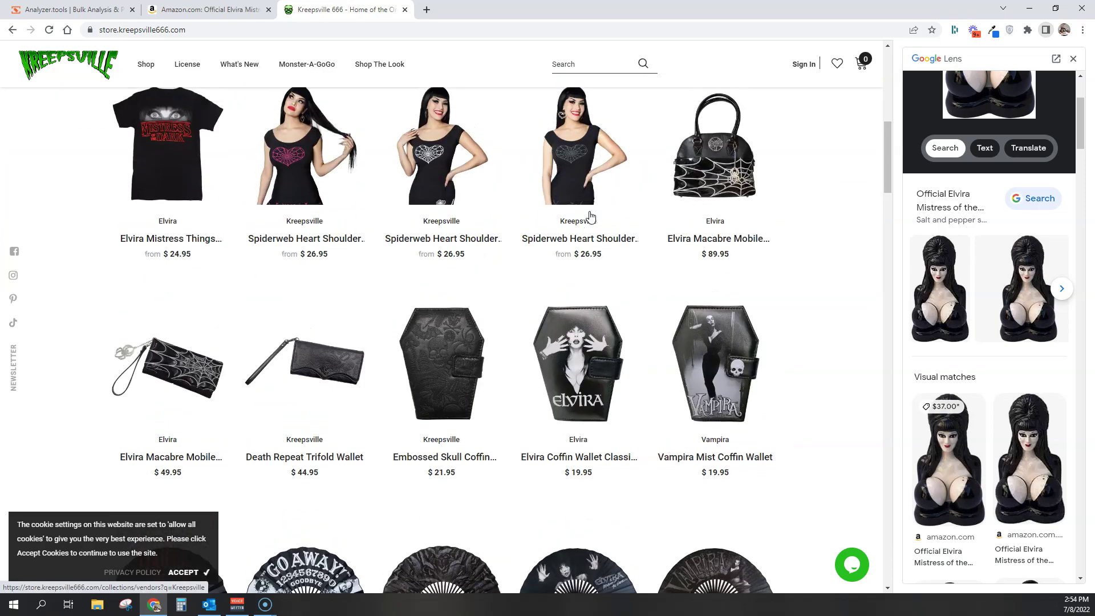
scroll(590, 217, "down", 20)
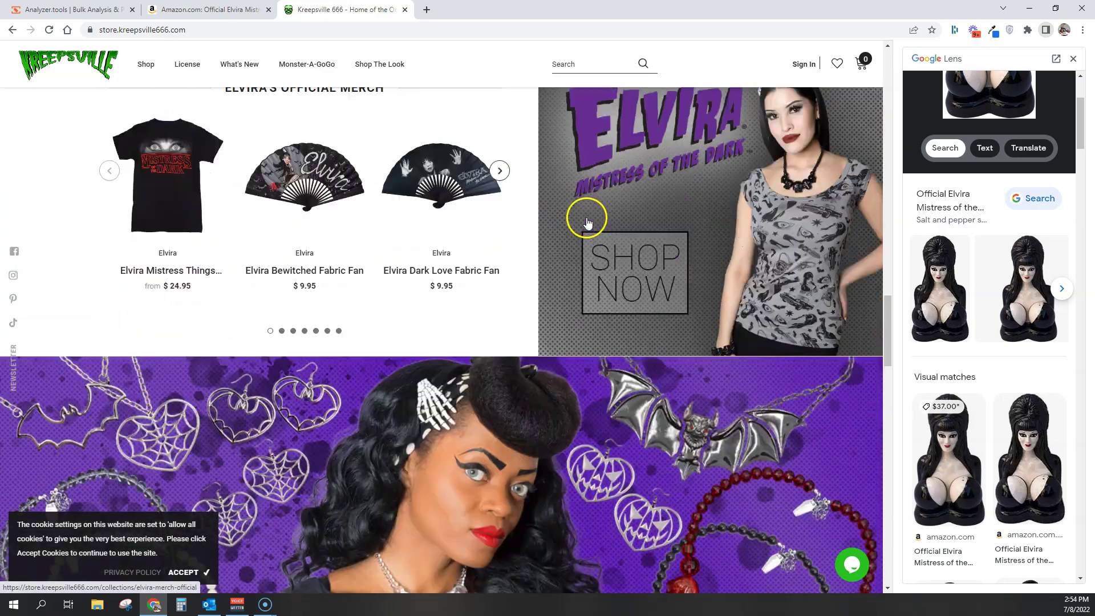
scroll(586, 221, "down", 19)
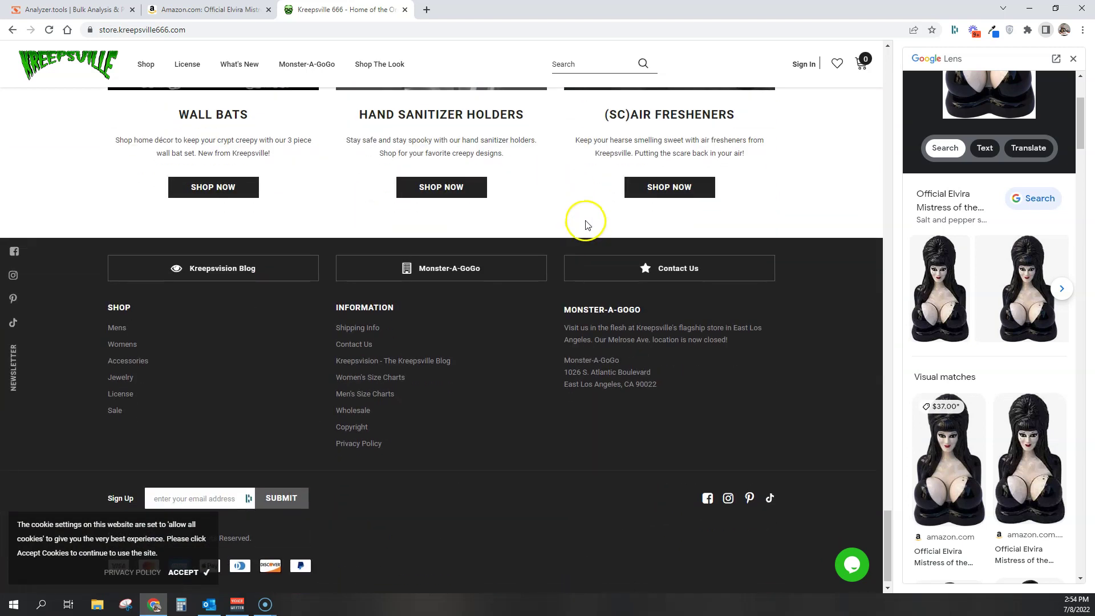
scroll(578, 217, "down", 1)
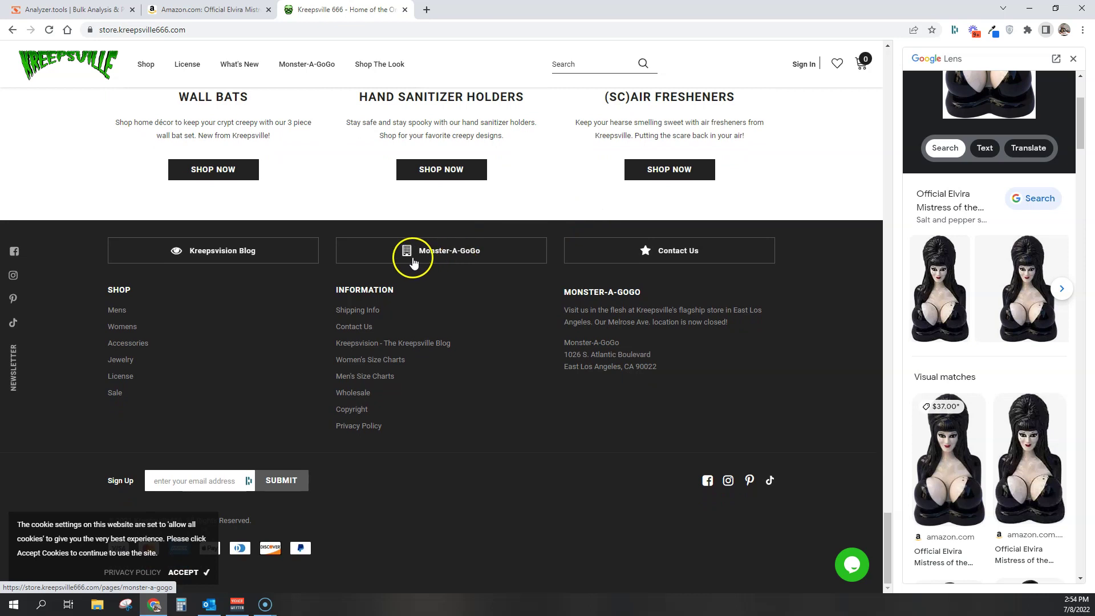
Step: Open the Kreepsville 666 store's Wholesale information page and look through its inquiry form and contact details
left_click(351, 395)
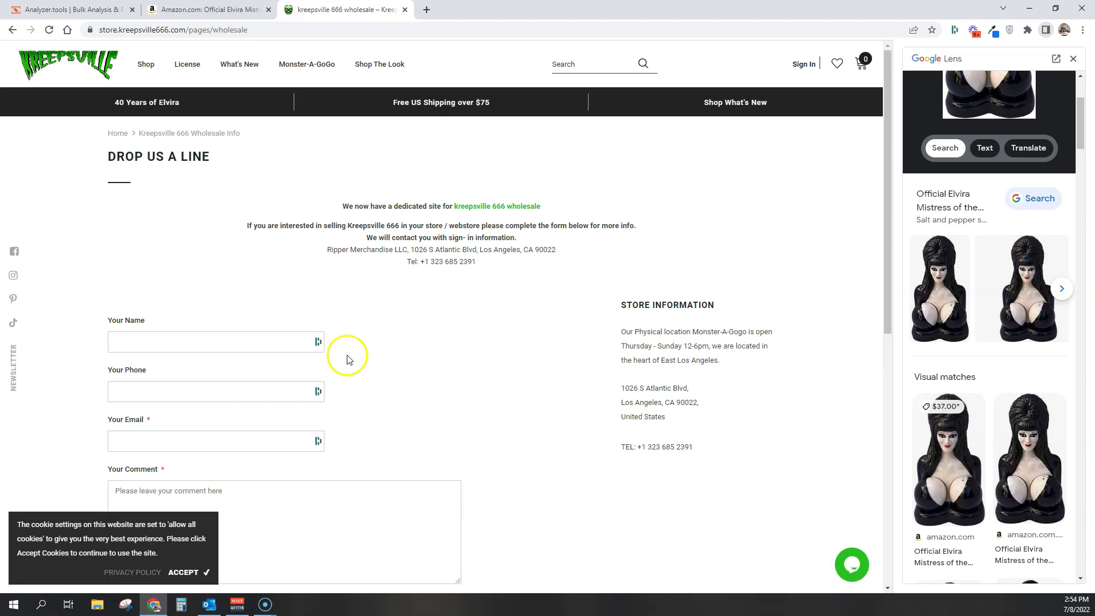
scroll(301, 285, "down", 2)
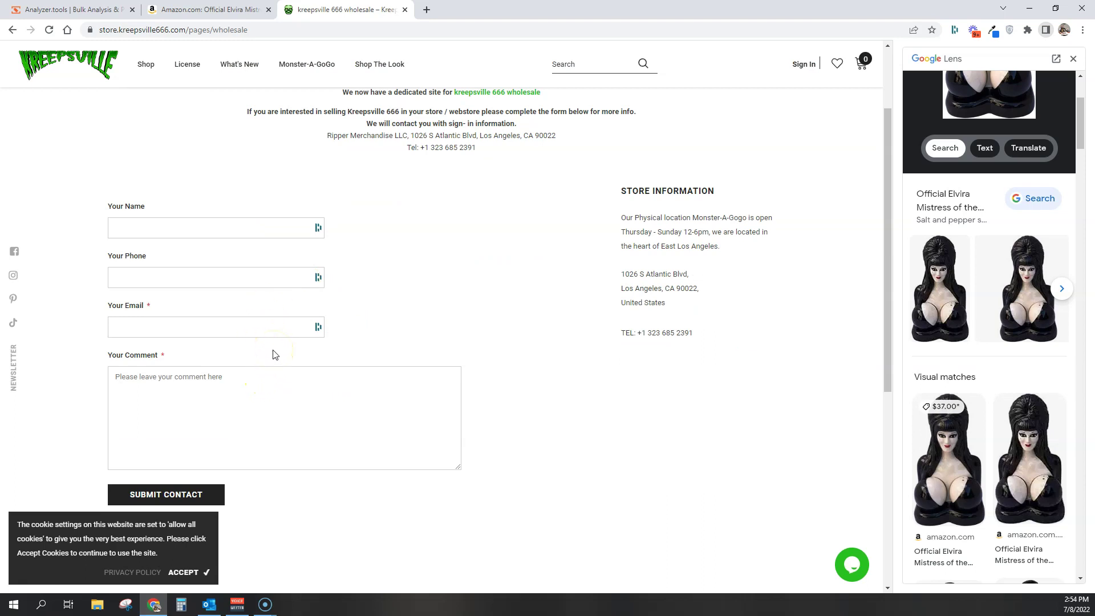
scroll(272, 354, "up", 2)
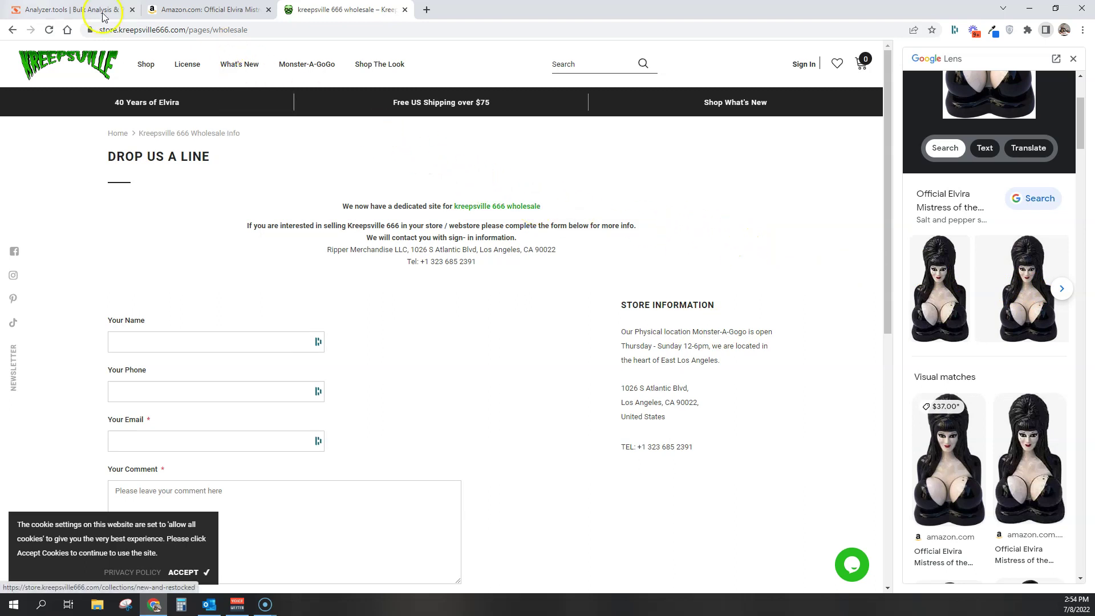
Step: Return to the Analyzer.tools product details and set the Profit / ROI Calculator's purchase price to $14.00 and package quantity to 1
left_click(69, 10)
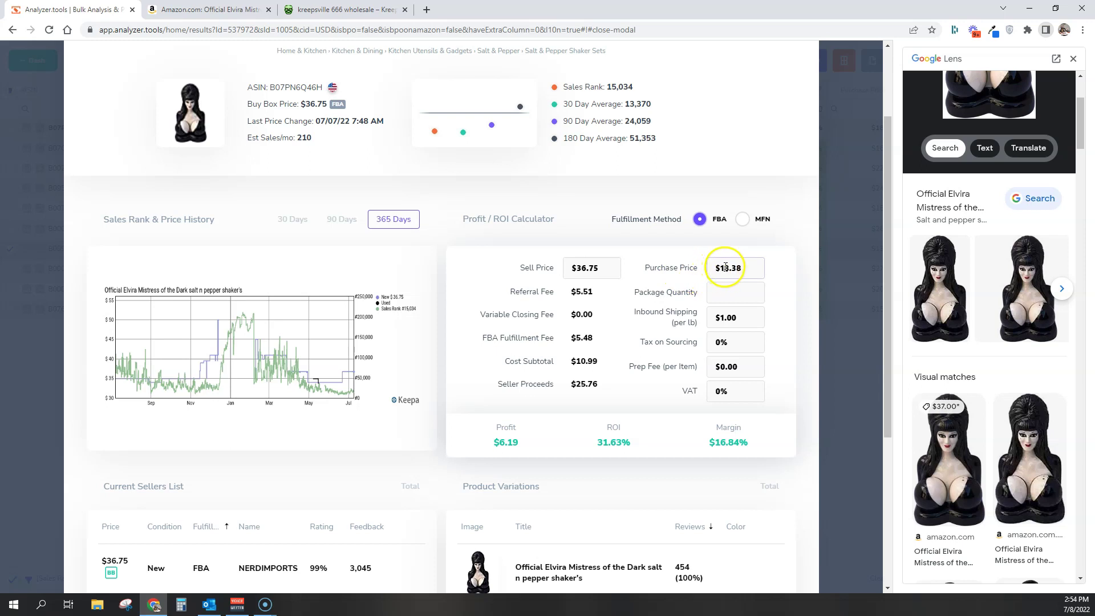
left_click_drag(744, 267, 717, 268)
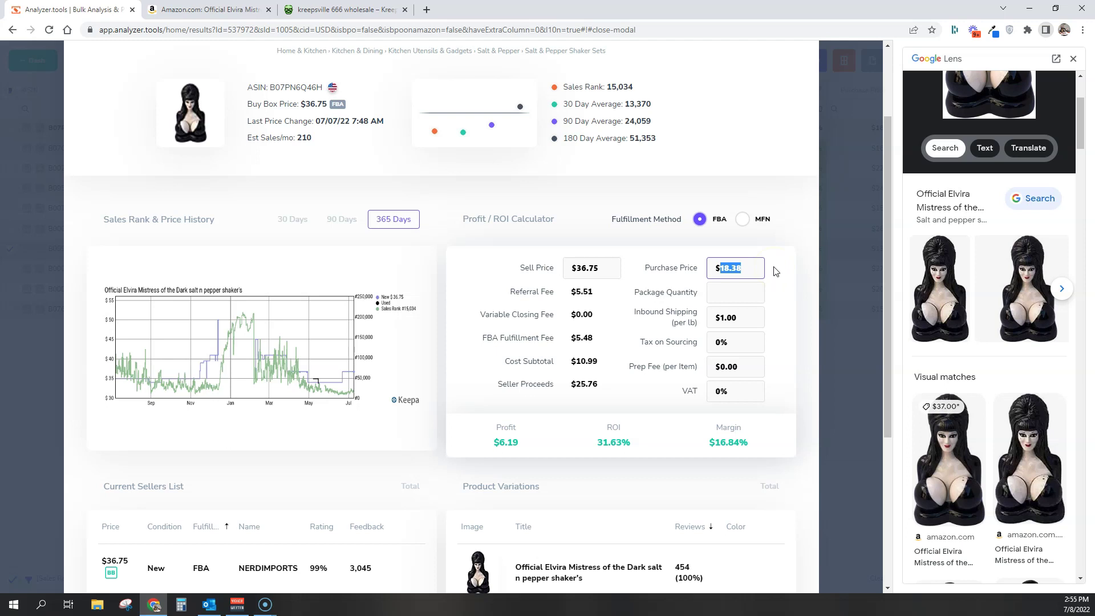
key("Return")
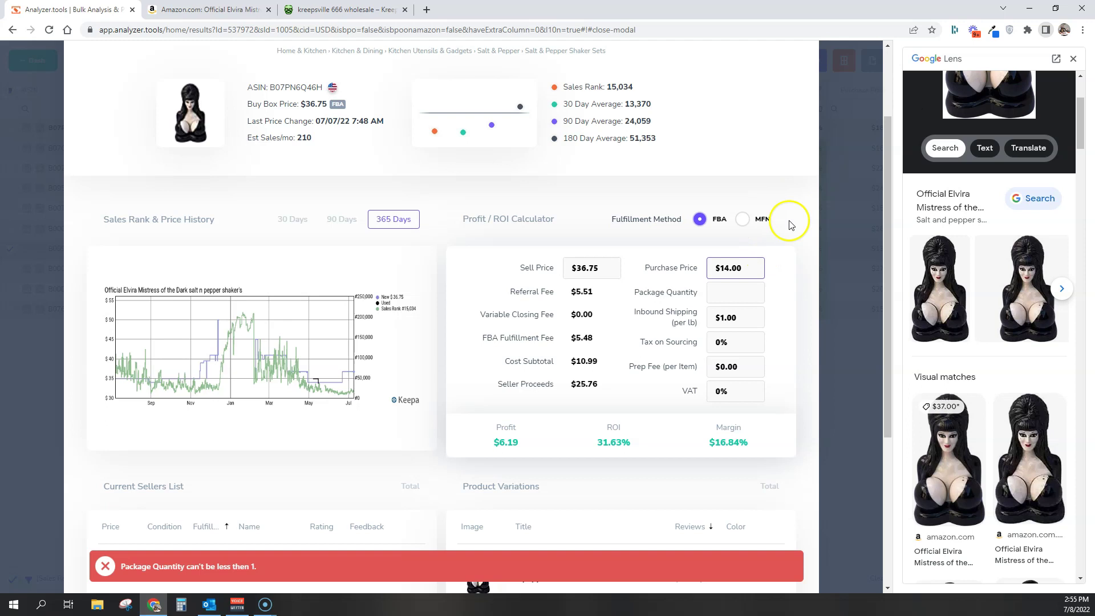
left_click(723, 292)
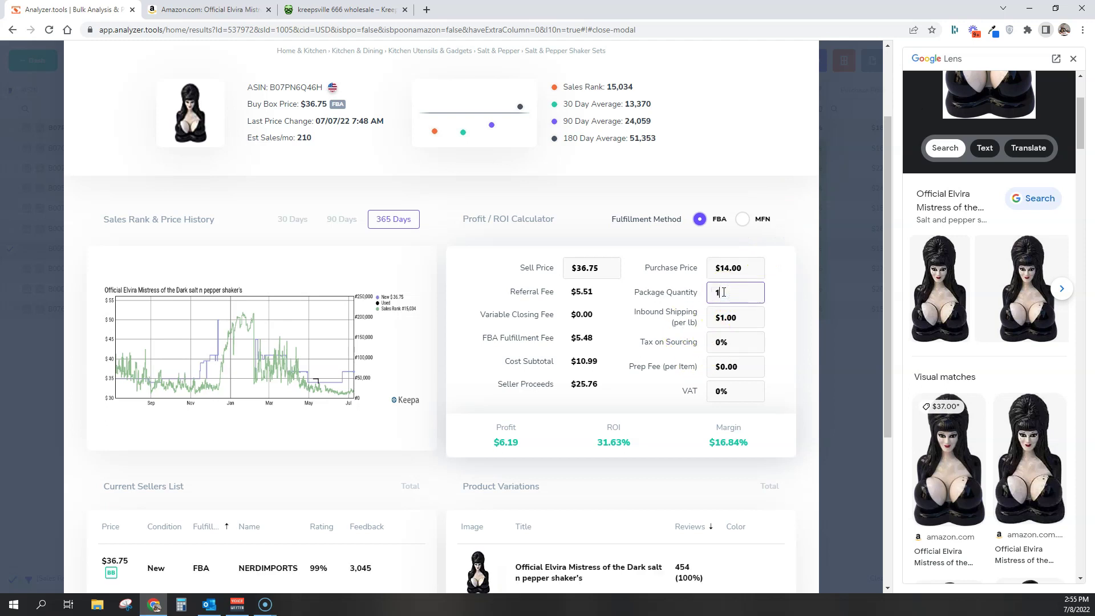
left_click(737, 265)
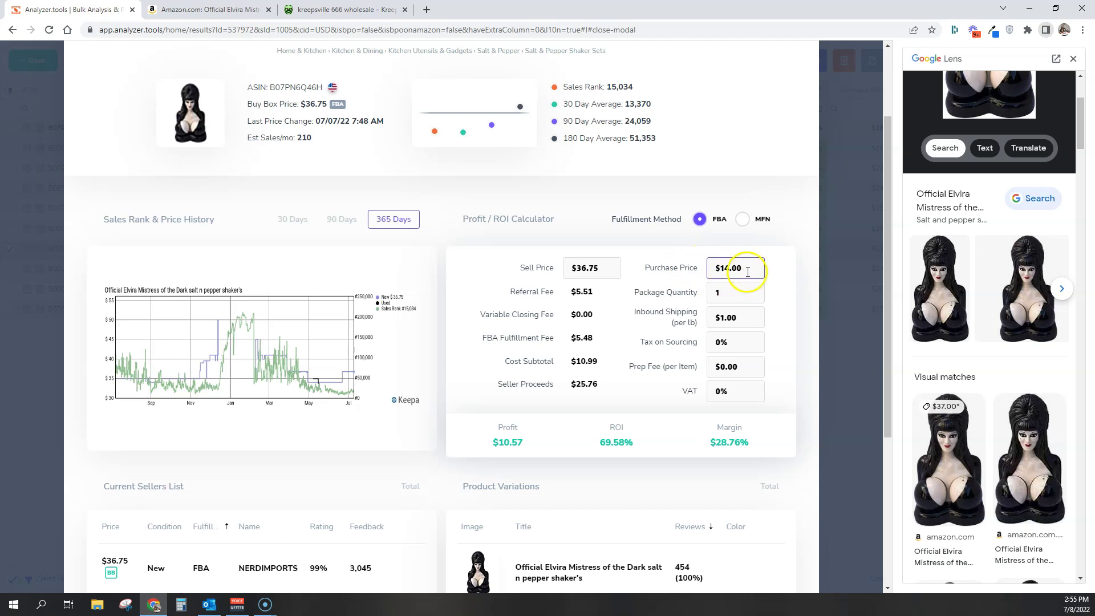
left_click_drag(745, 268, 717, 266)
Step: Switch to the Windows Calculator, multiply the 210 estimated monthly sales by 30, and move the calculator off the product details
key("alt+Tab")
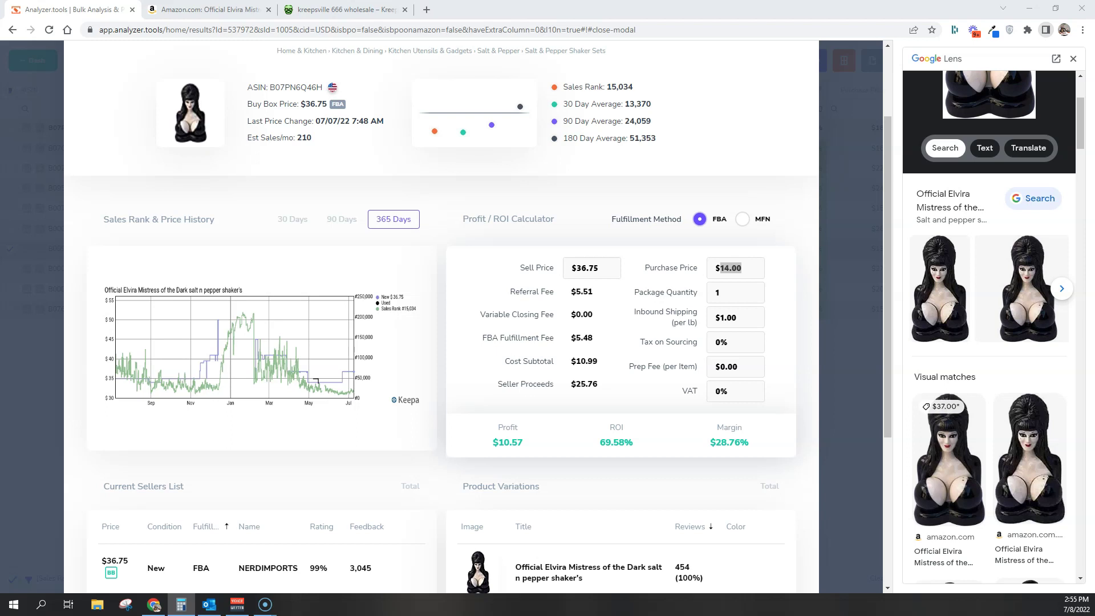
left_click_drag(926, 159, 866, 112)
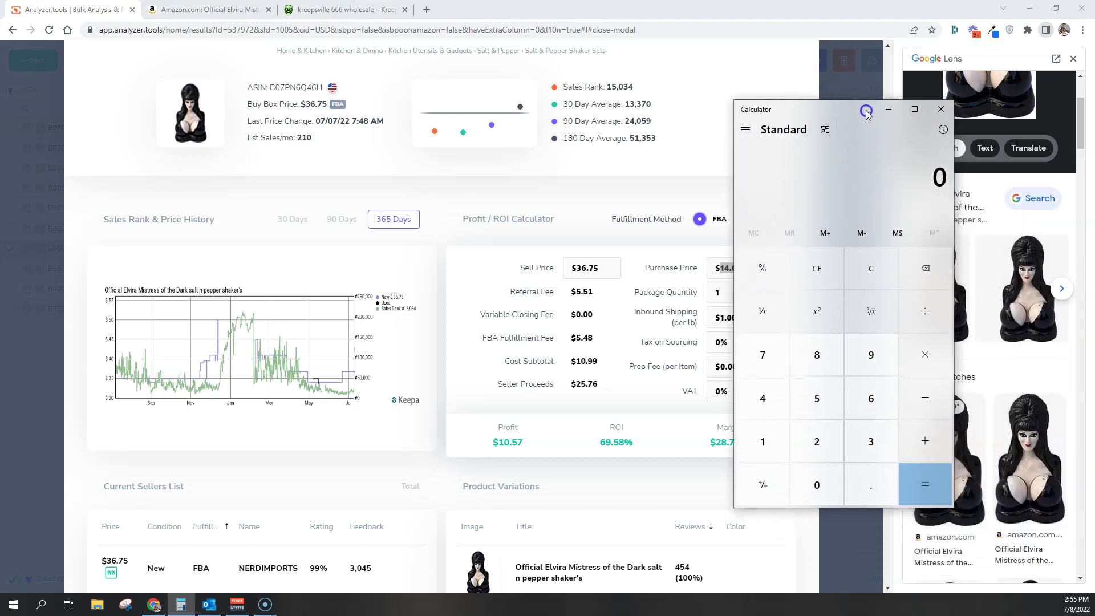
left_click(829, 442)
left_click(776, 444)
left_click(814, 483)
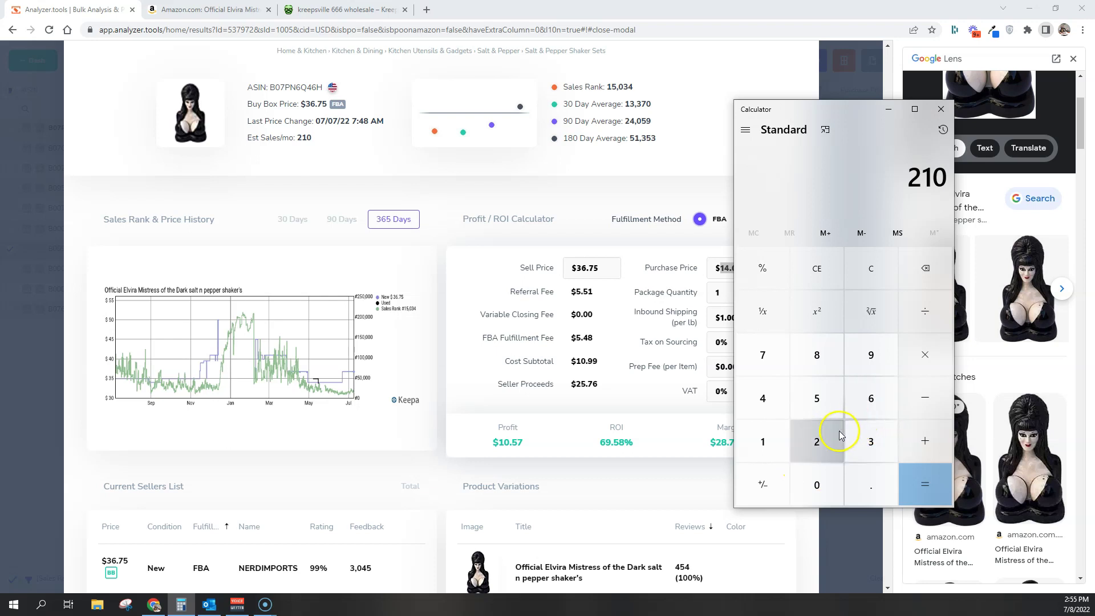
left_click(906, 359)
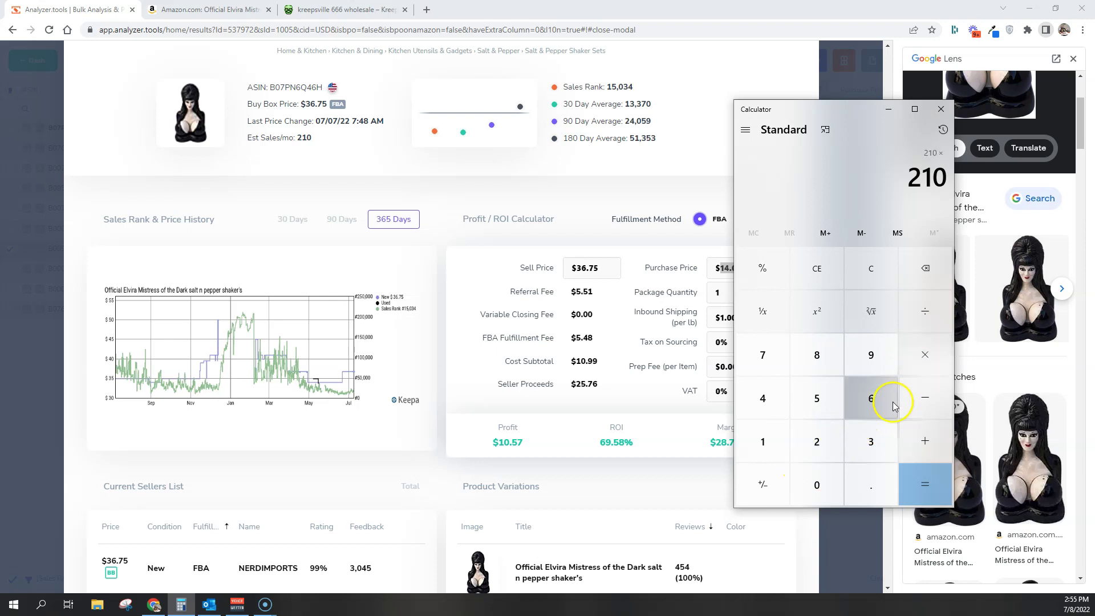
left_click(874, 443)
left_click(816, 483)
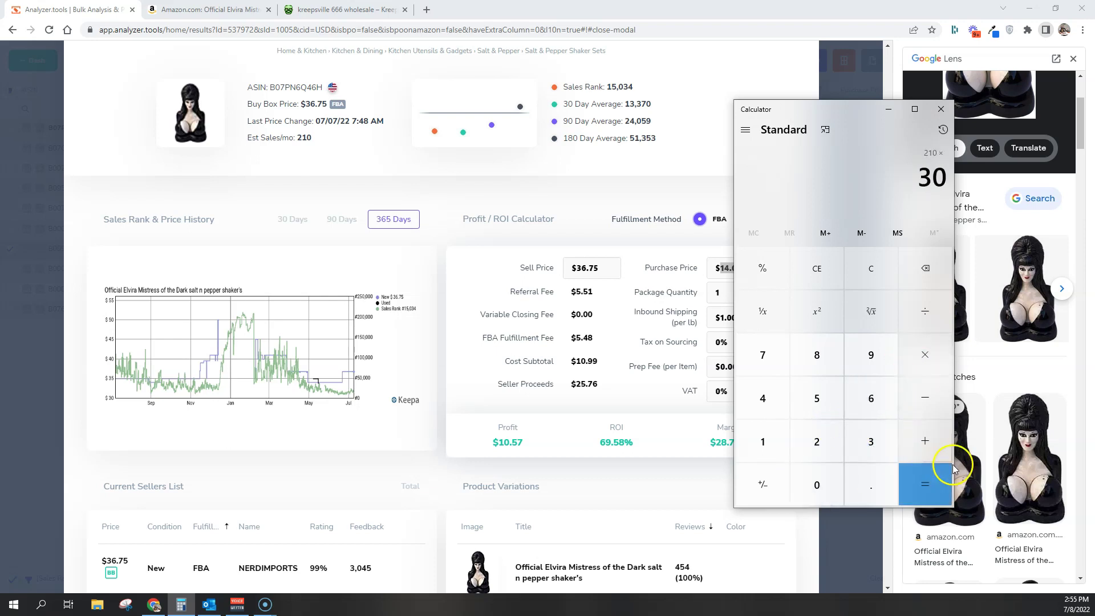
left_click(934, 478)
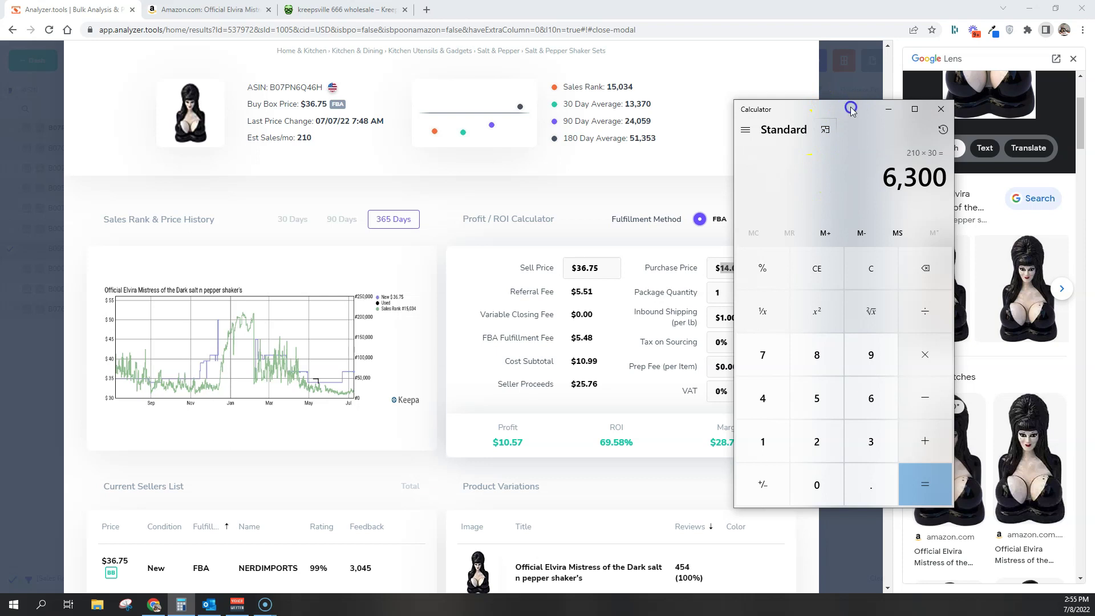
left_click_drag(851, 108, 1094, 114)
Step: Check the FBA offers in the Current Sellers List, divide the calculator's 6,300 by 3, and minimize the calculator
scroll(482, 329, "down", 5)
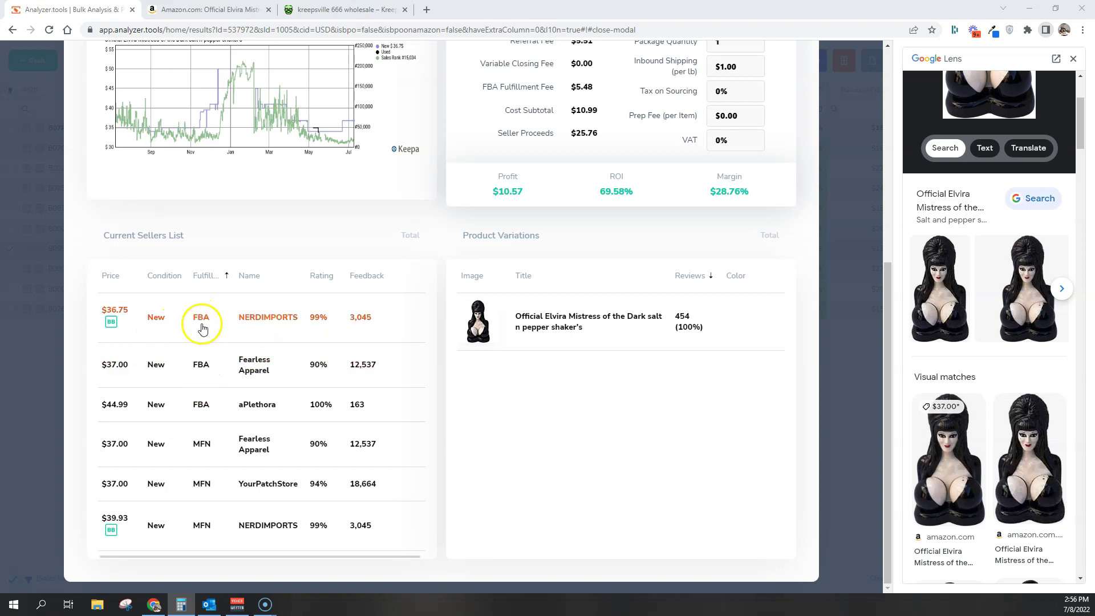
key("alt+Tab")
left_click_drag(839, 107, 763, 103)
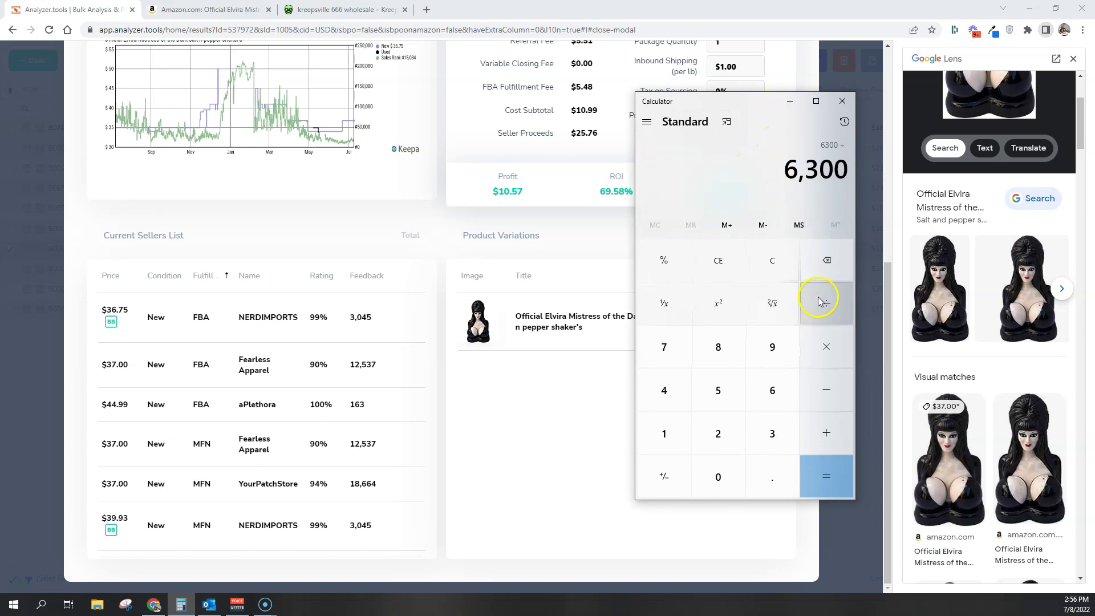
left_click(771, 433)
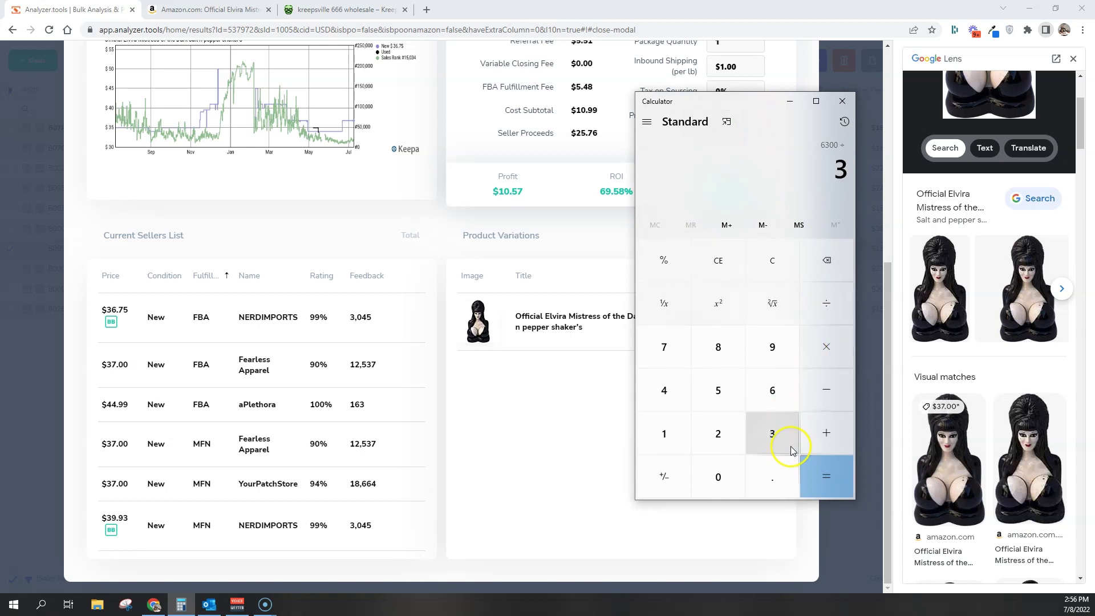
left_click(828, 480)
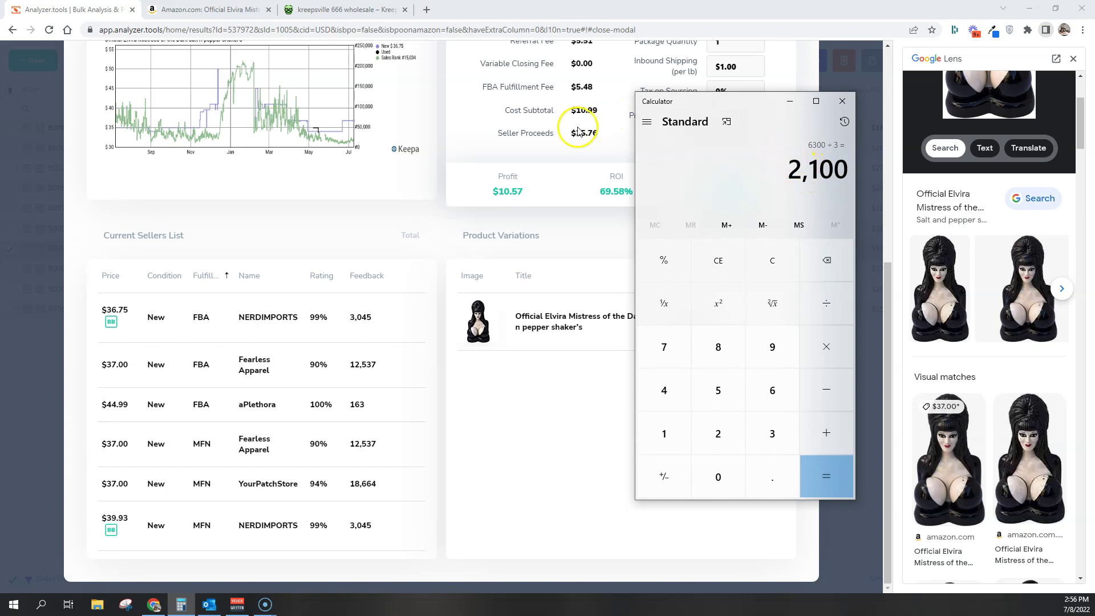
scroll(576, 128, "up", 2)
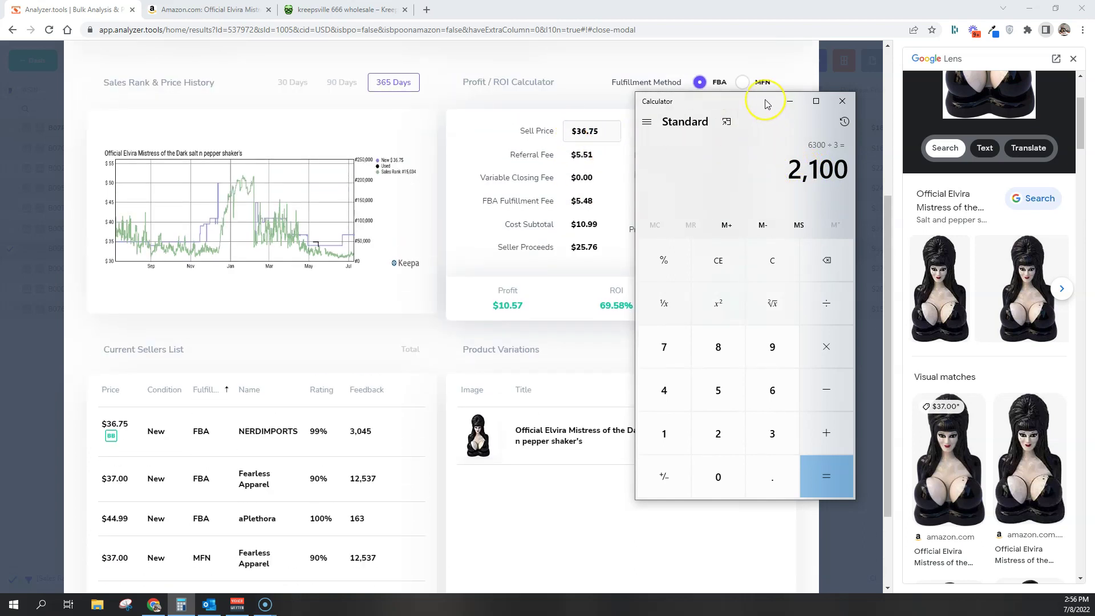
left_click(790, 101)
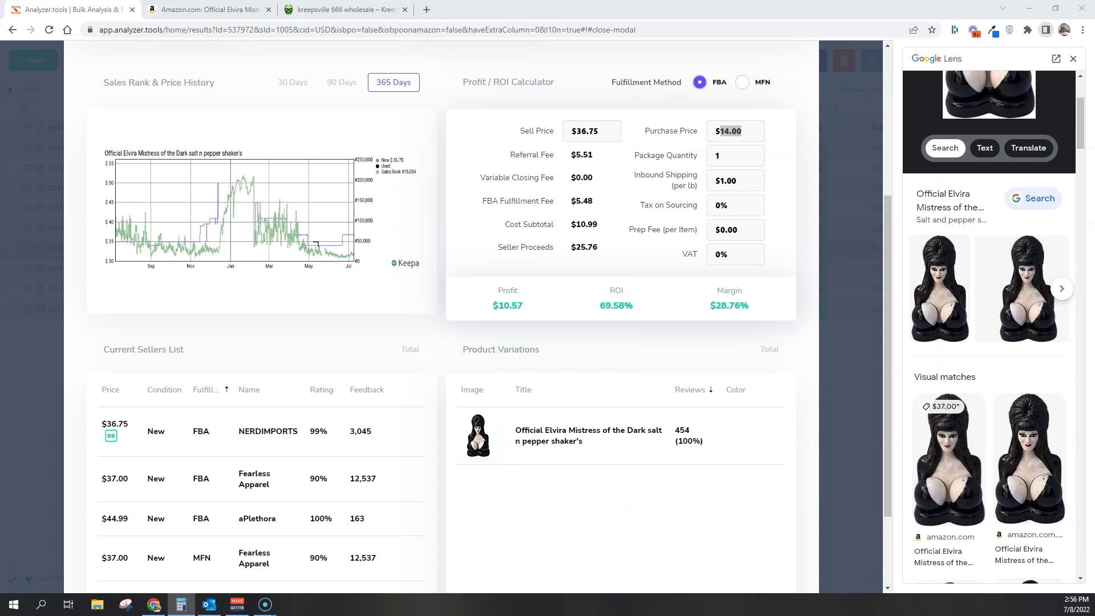
Step: Add the Elvira shakers to the existing favorites list US-new and close the product details
scroll(662, 205, "up", 4)
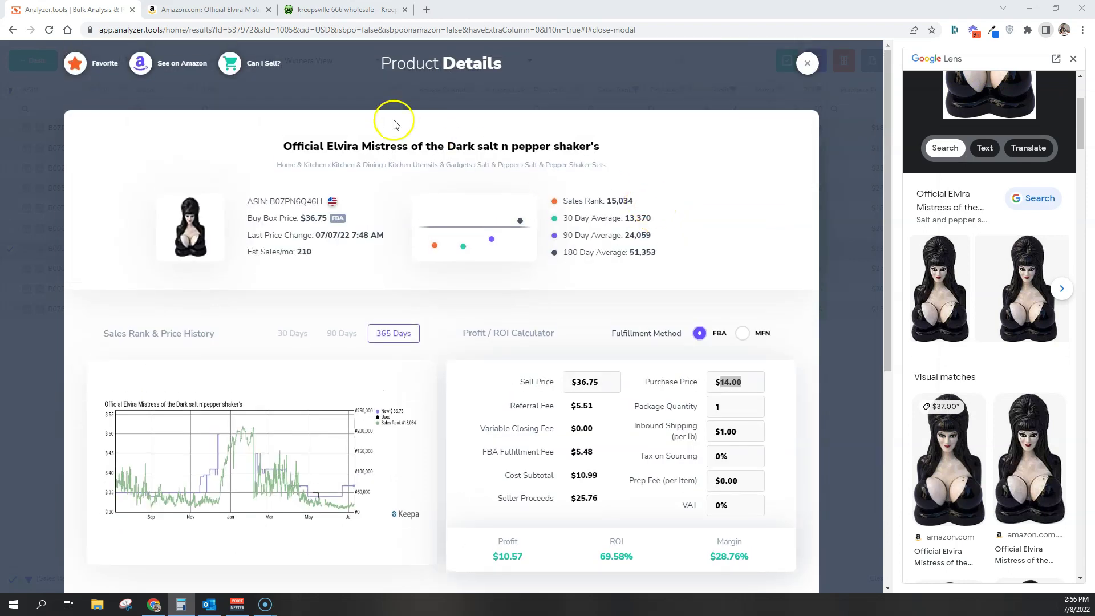
left_click(80, 61)
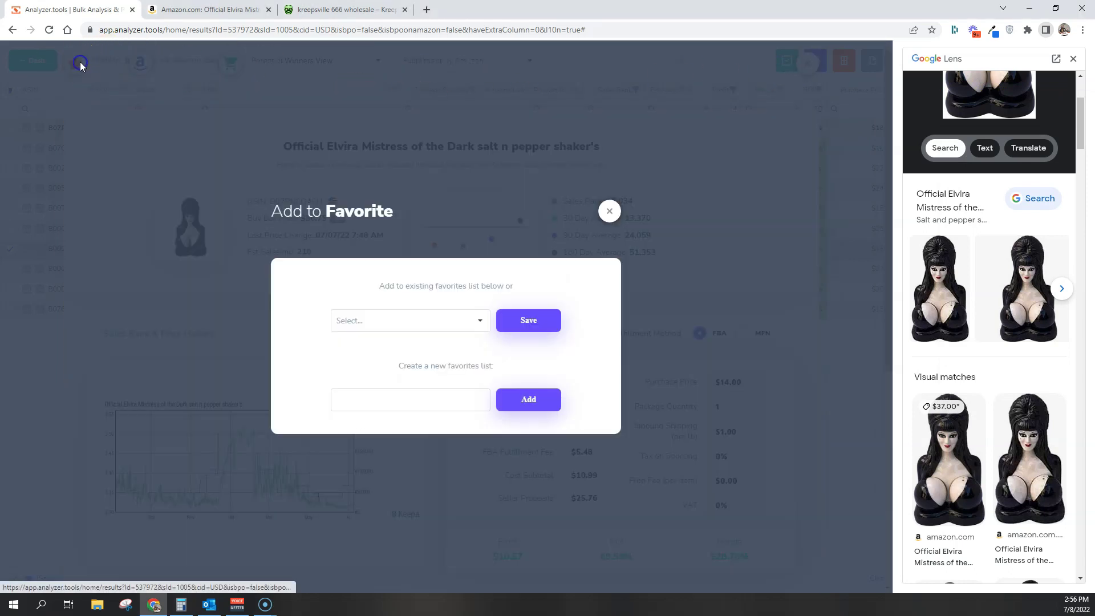
left_click(480, 321)
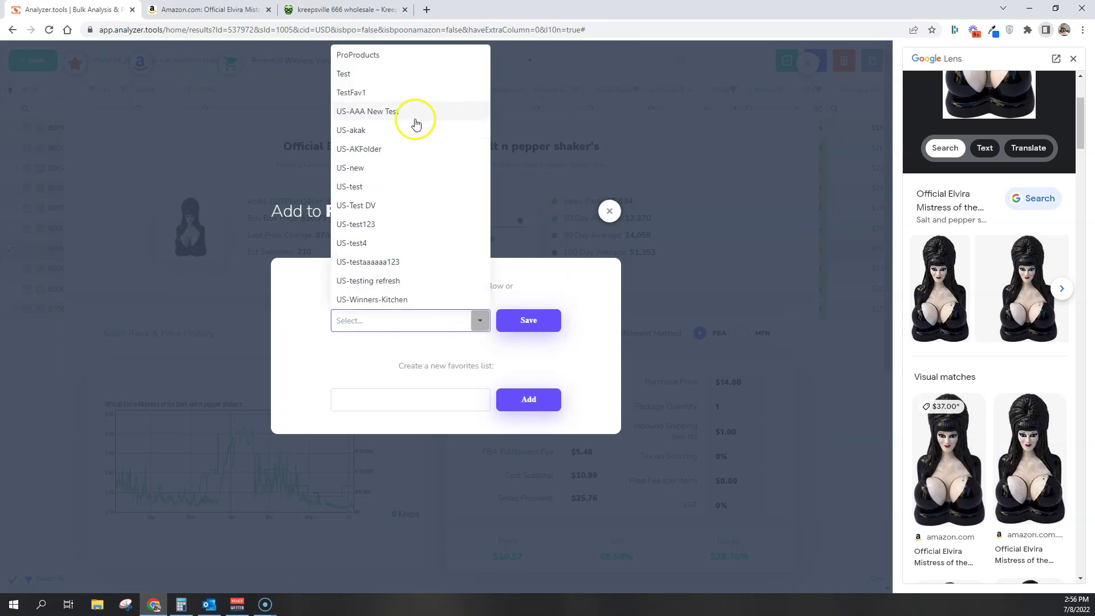
left_click(398, 168)
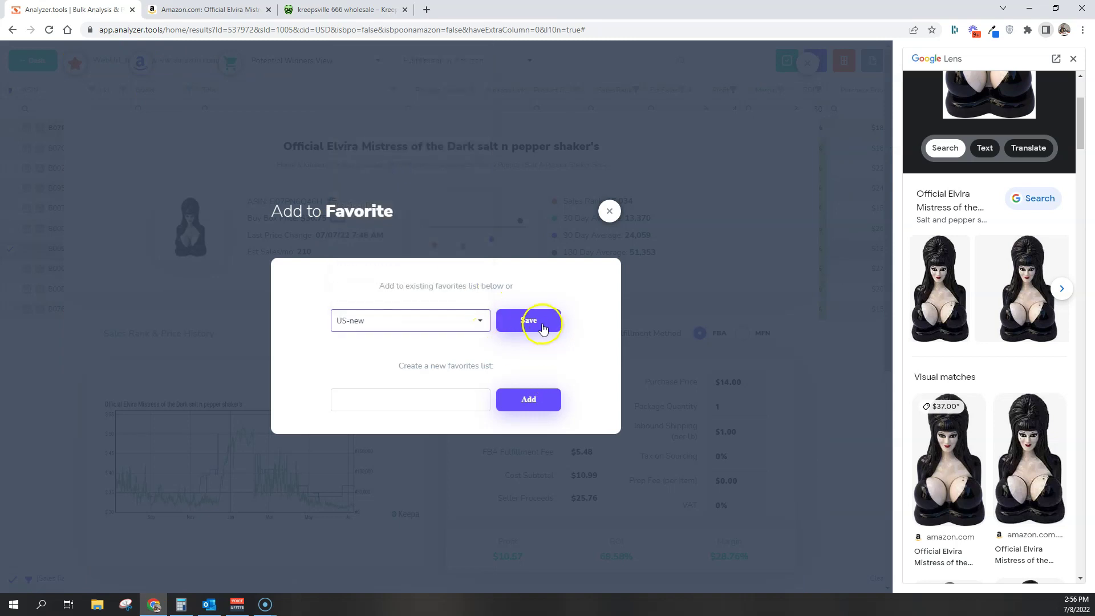
left_click(542, 328)
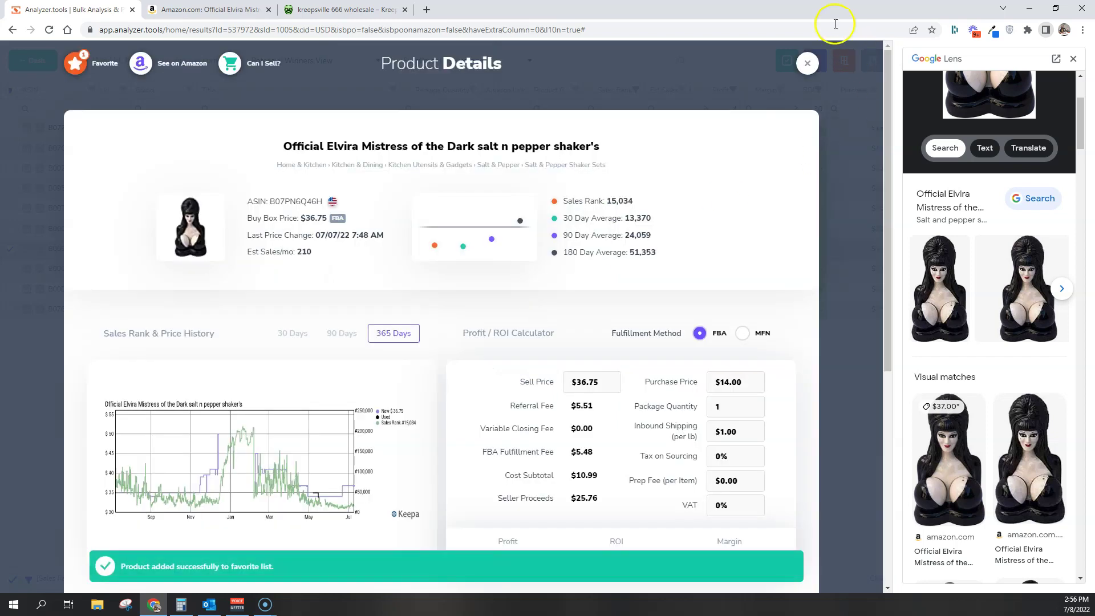
left_click(807, 63)
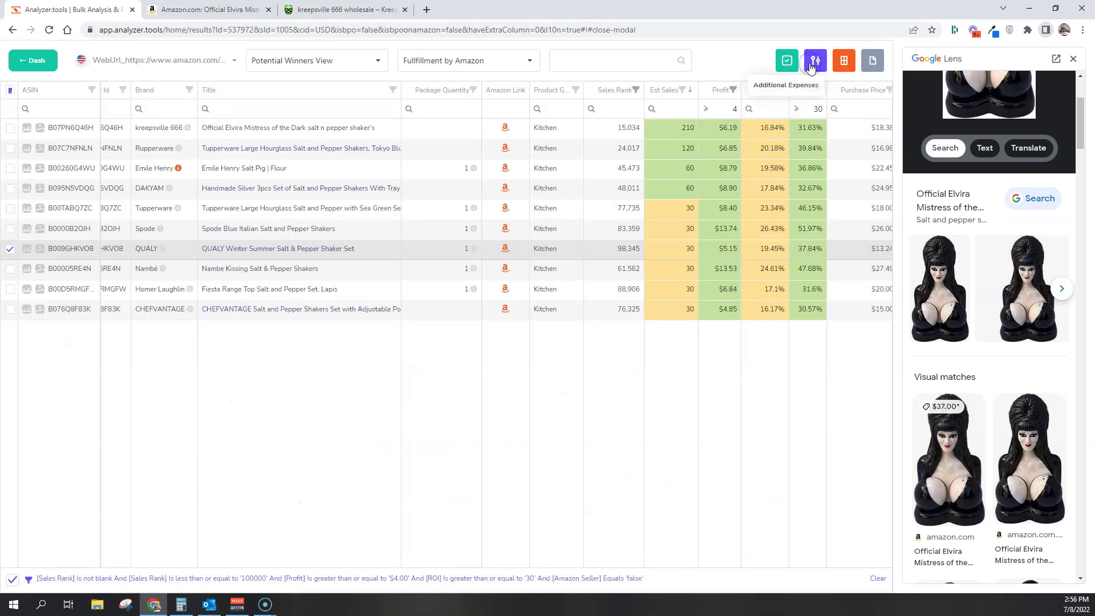
Step: Bring the Favorites and Brand columns into view, check the warning beside the Emile Henry brand, and close the Google Lens panel
left_click_drag(371, 564, 310, 574)
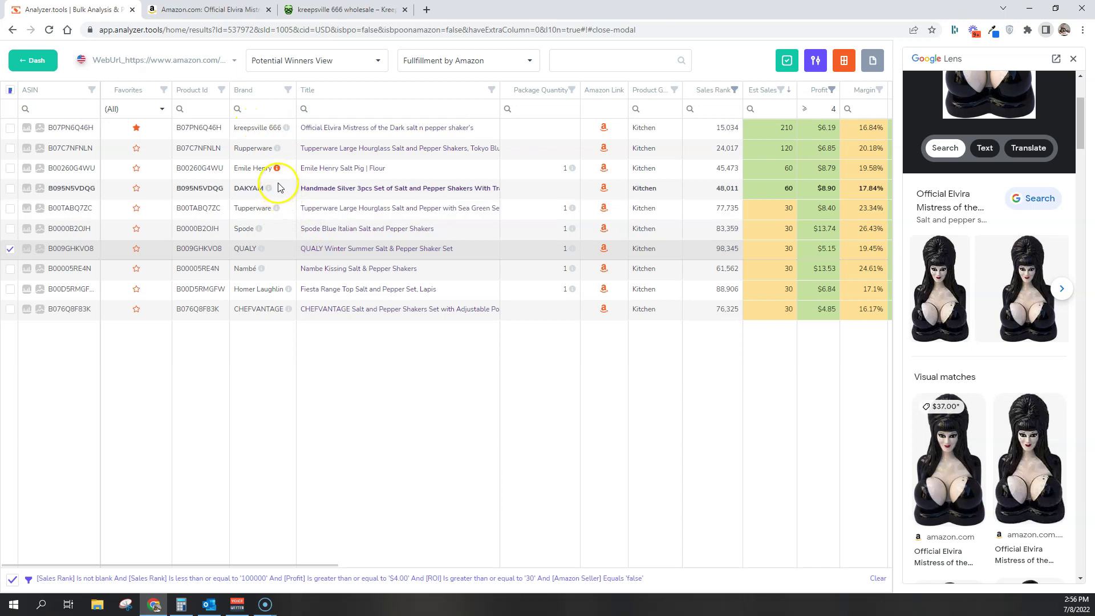
mouse_move(277, 169)
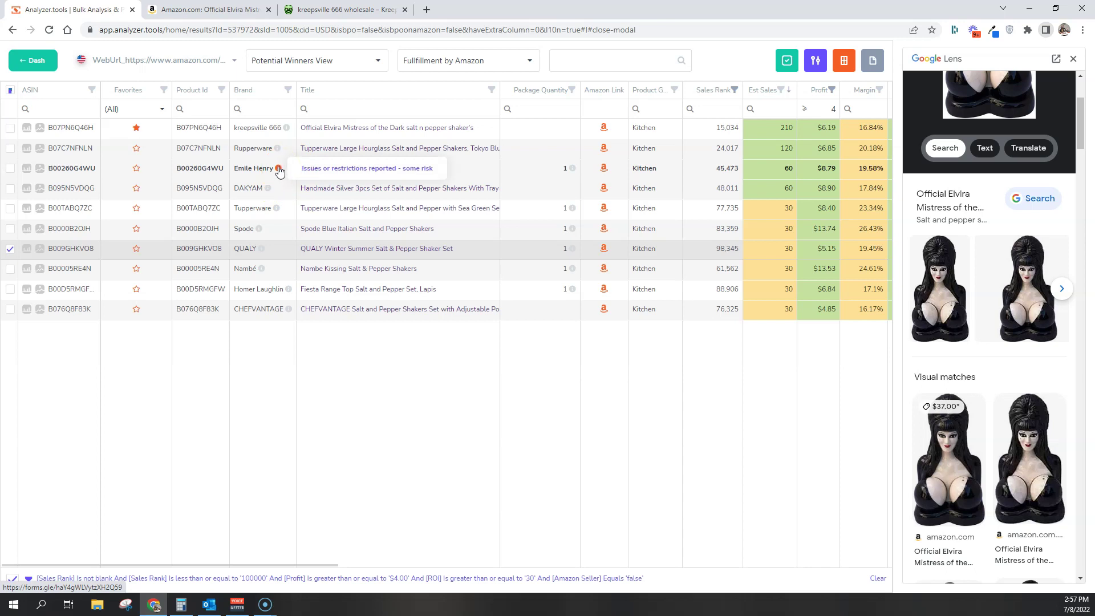
left_click(278, 172)
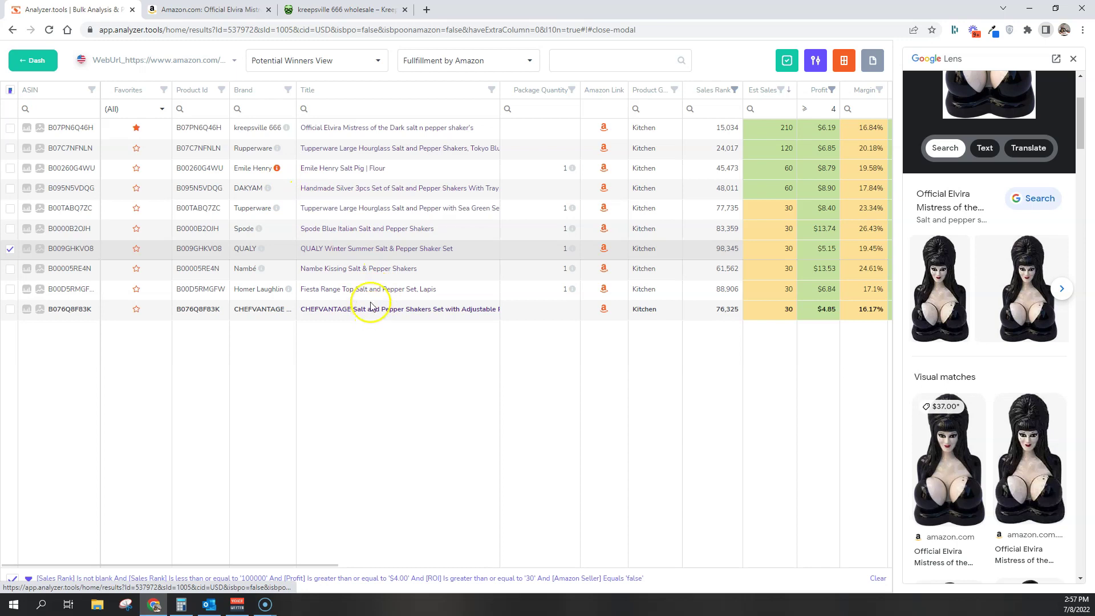
left_click(1072, 59)
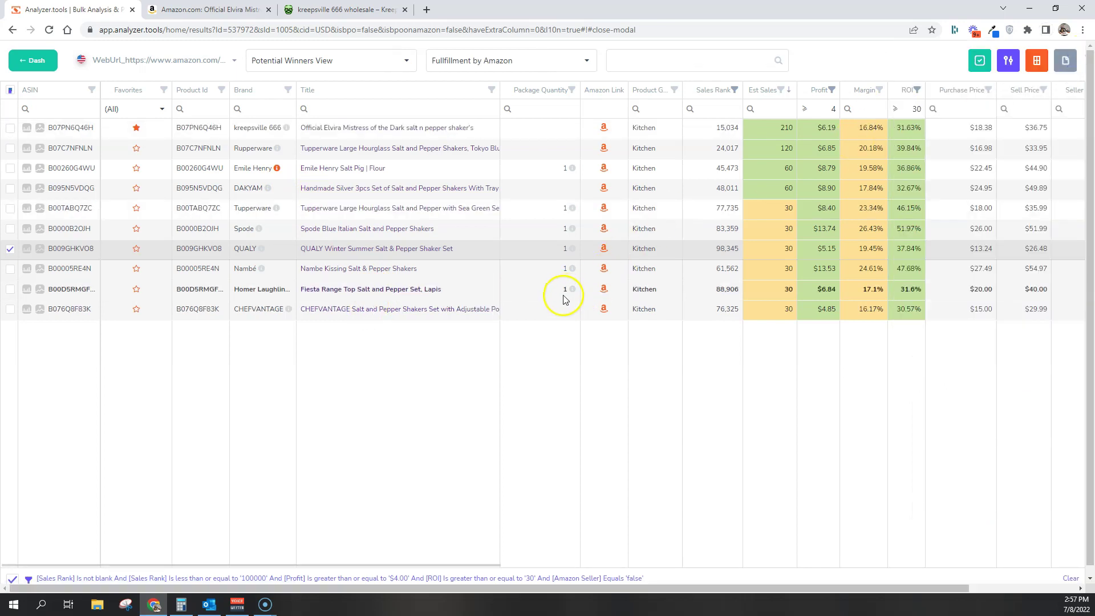